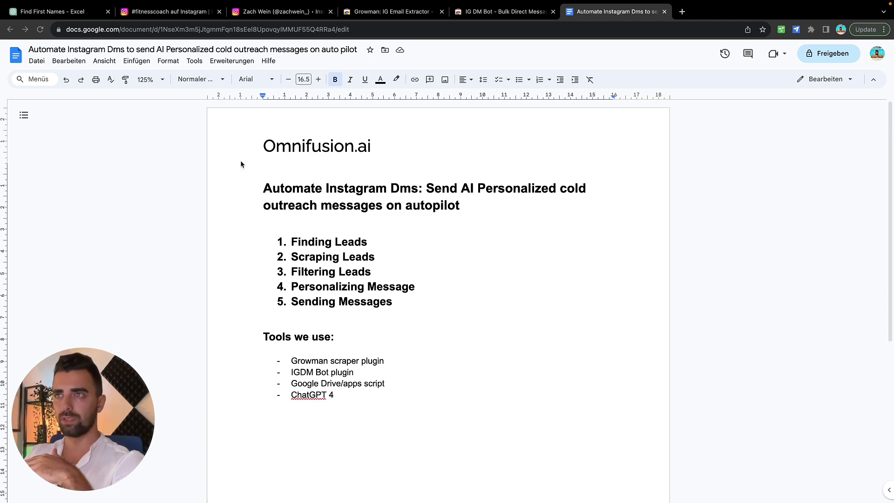
- Switch from the outreach outline to the Instagram #fitnesscoach hashtag page (5.335.832 posts)
{"action": "left_click", "coordinate": [173, 13]}
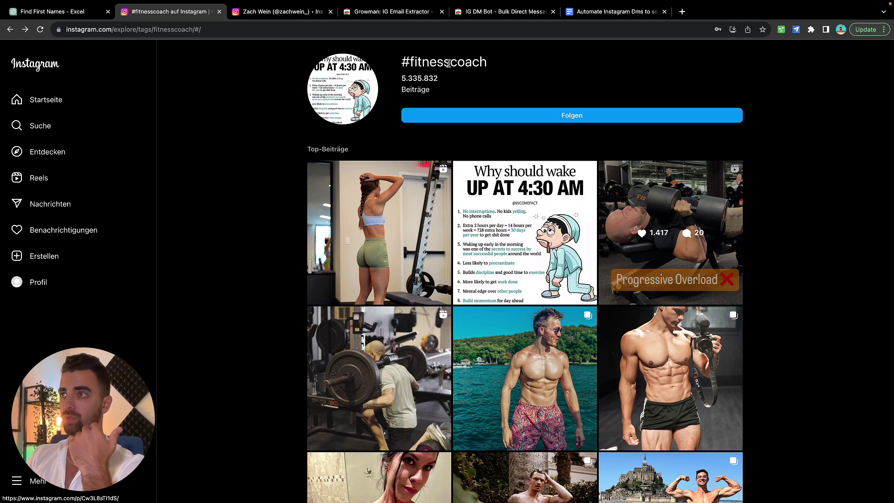
- Scroll the #fitnesscoach post grid, then open the fitness coach's profile
{"action": "scroll", "coordinate": [541, 389], "scroll_direction": "down", "scroll_amount": 8}
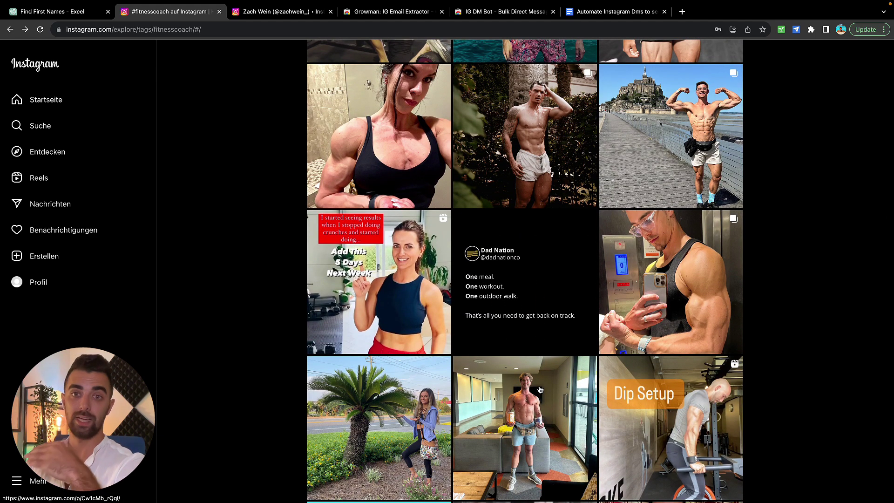
{"action": "scroll", "coordinate": [540, 390], "scroll_direction": "down", "scroll_amount": 10}
{"action": "scroll", "coordinate": [559, 326], "scroll_direction": "up", "scroll_amount": 20}
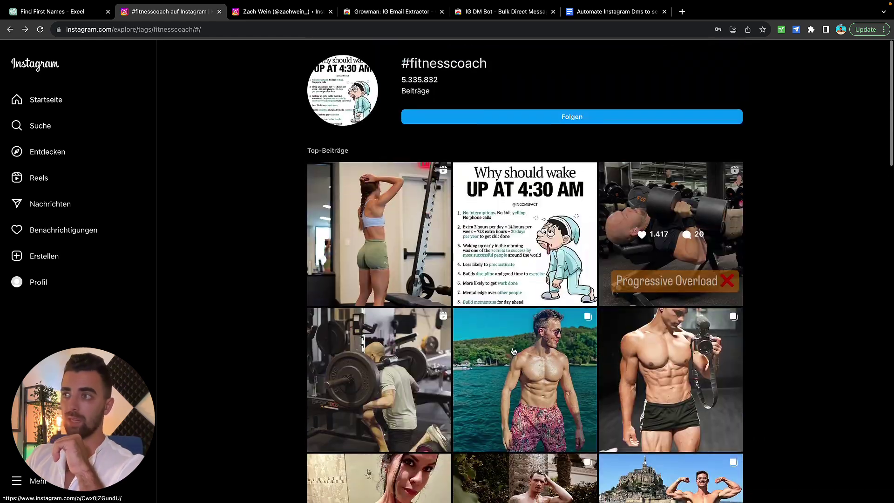
{"action": "left_click", "coordinate": [274, 13]}
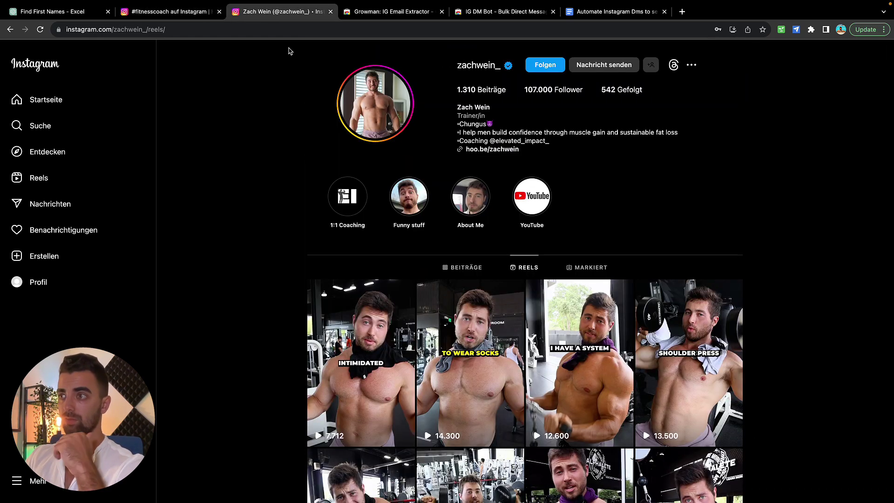
- Browse the 542 accounts this coach follows, then close the list
{"action": "left_click", "coordinate": [618, 91]}
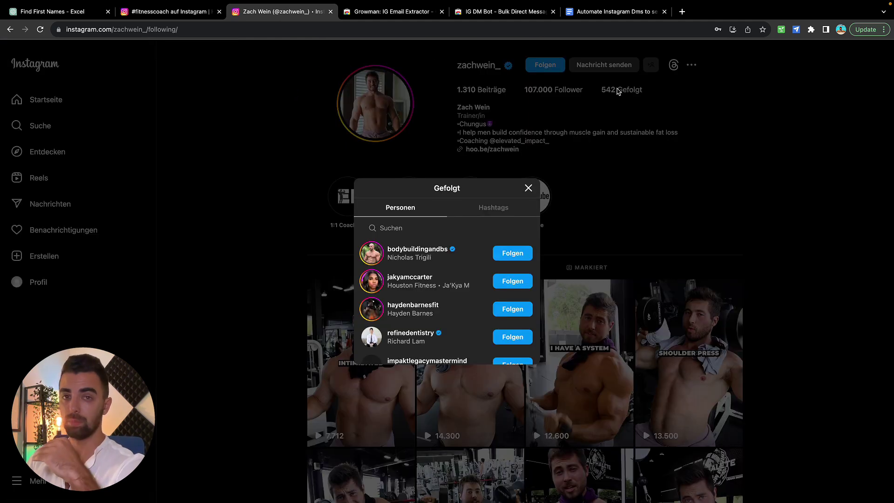
{"action": "scroll", "coordinate": [431, 323], "scroll_direction": "down", "scroll_amount": 5}
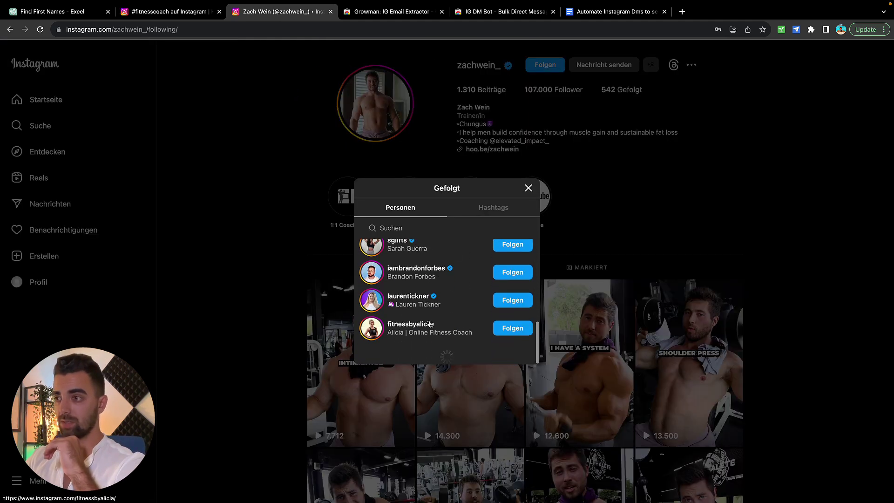
{"action": "scroll", "coordinate": [472, 301], "scroll_direction": "down", "scroll_amount": 3}
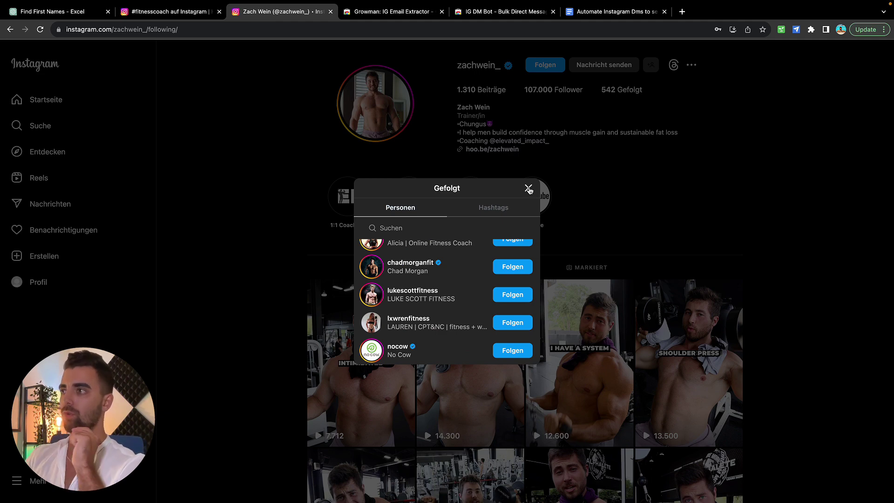
{"action": "left_click", "coordinate": [528, 188]}
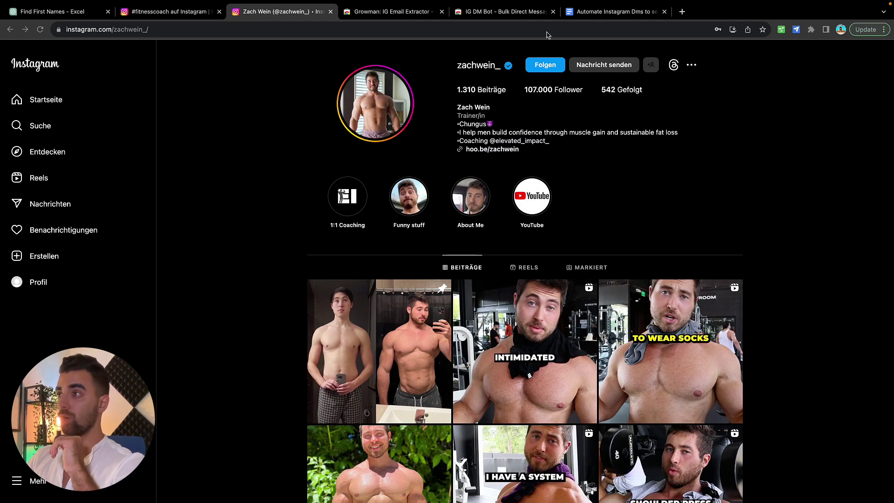
- Highlight 'Growman scraper plugin' in the outline, then close Growman's Chrome Web Store page
{"action": "left_click", "coordinate": [617, 12]}
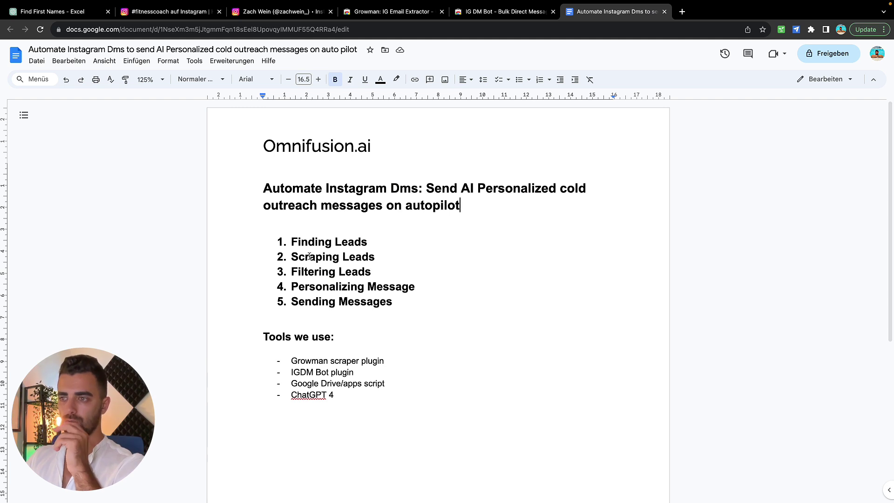
{"action": "left_click_drag", "start_coordinate": [292, 361], "coordinate": [385, 358]}
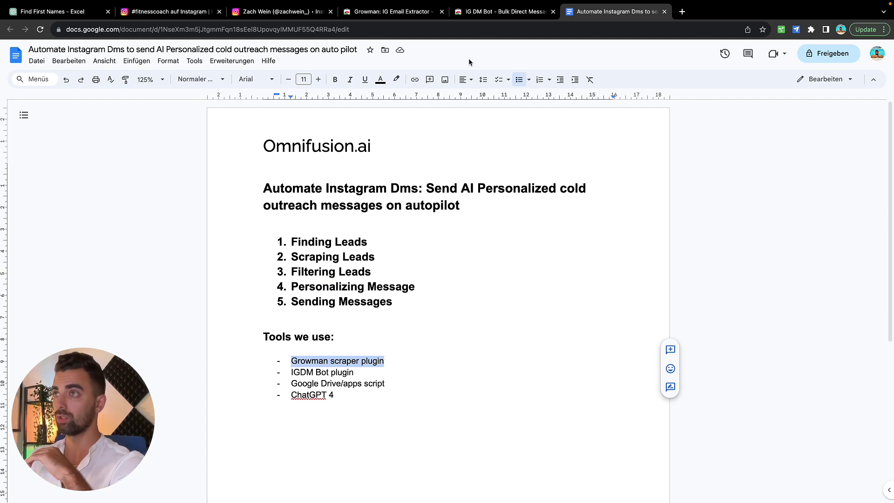
{"action": "left_click", "coordinate": [393, 12]}
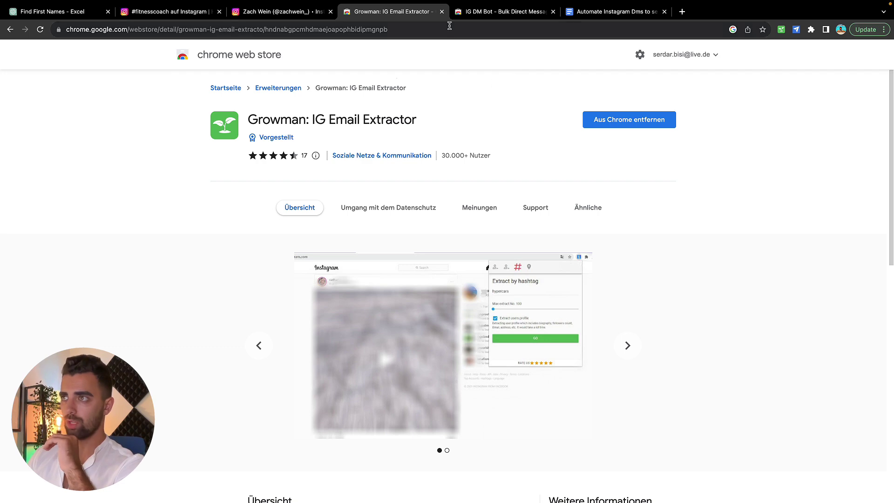
{"action": "left_click", "coordinate": [442, 11]}
- Return to the #fitnesscoach page and select its hashtag title
{"action": "left_click", "coordinate": [171, 13]}
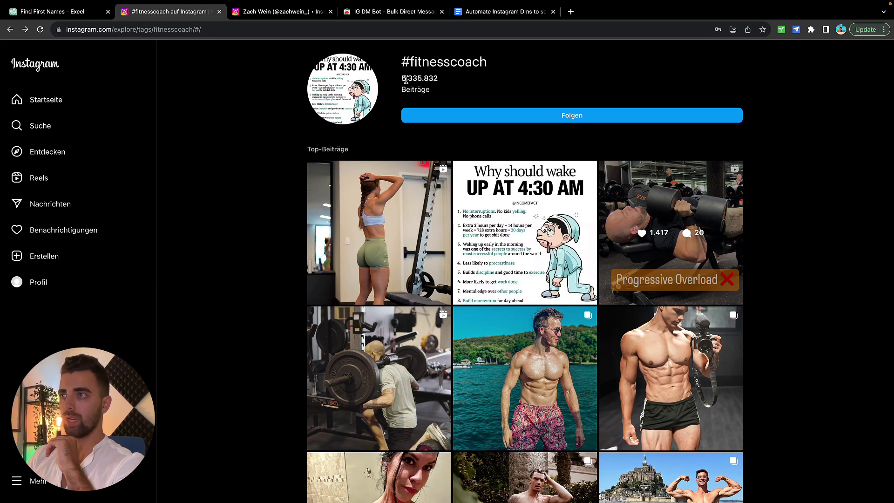
{"action": "double_click", "coordinate": [426, 64]}
{"action": "left_click", "coordinate": [418, 64]}
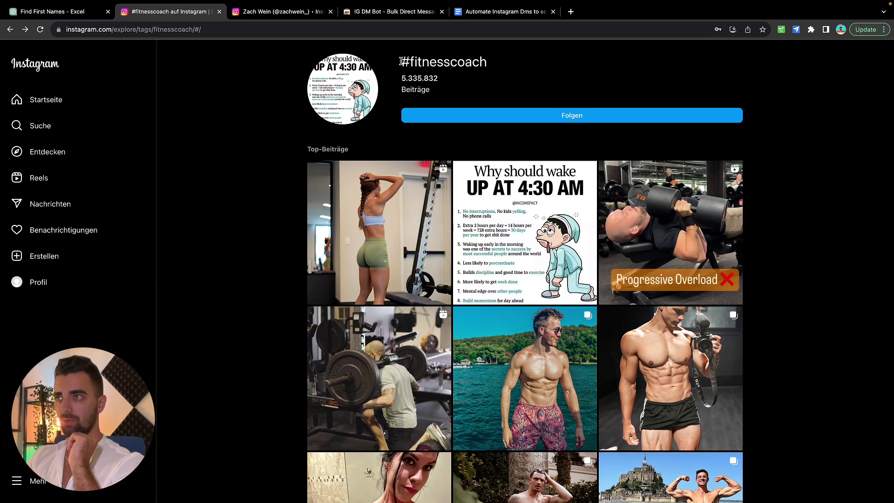
{"action": "left_click_drag", "start_coordinate": [399, 62], "coordinate": [487, 62]}
{"action": "key", "text": "super+c"}
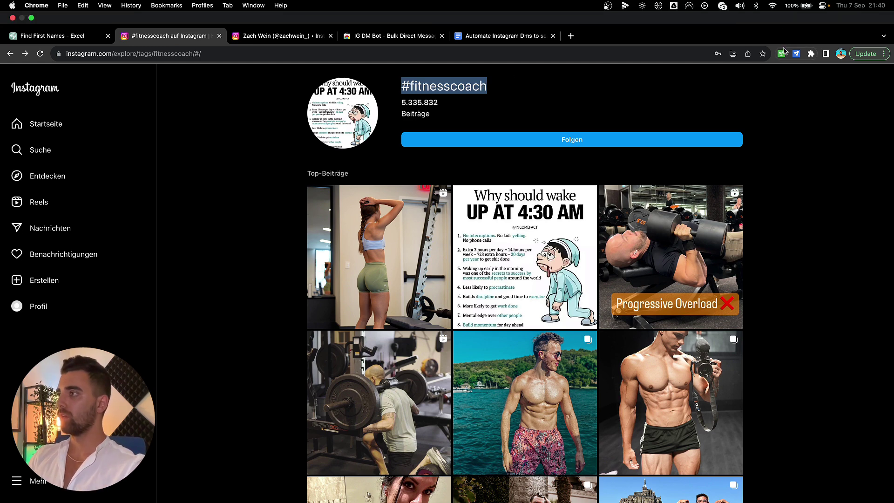
- Open the Growman extractor and switch it to hashtag extraction mode
{"action": "left_click", "coordinate": [782, 29]}
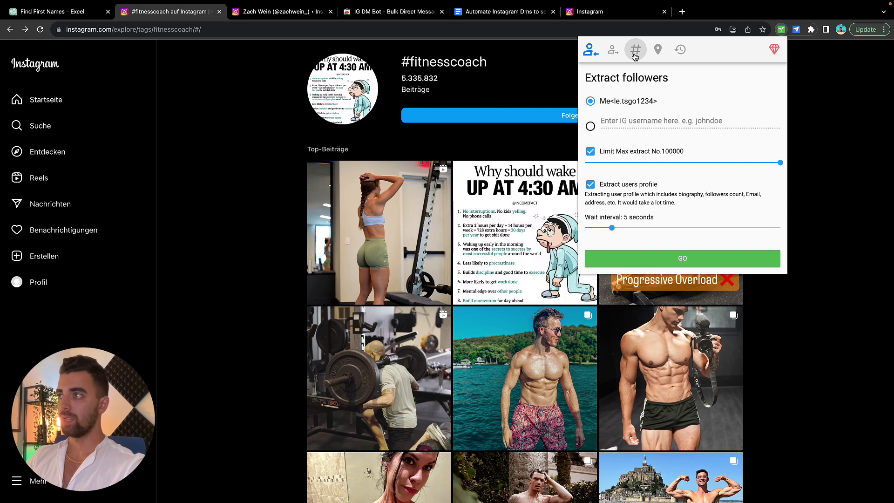
{"action": "left_click", "coordinate": [657, 48]}
{"action": "left_click", "coordinate": [630, 53]}
{"action": "left_click", "coordinate": [613, 49]}
{"action": "left_click", "coordinate": [591, 51]}
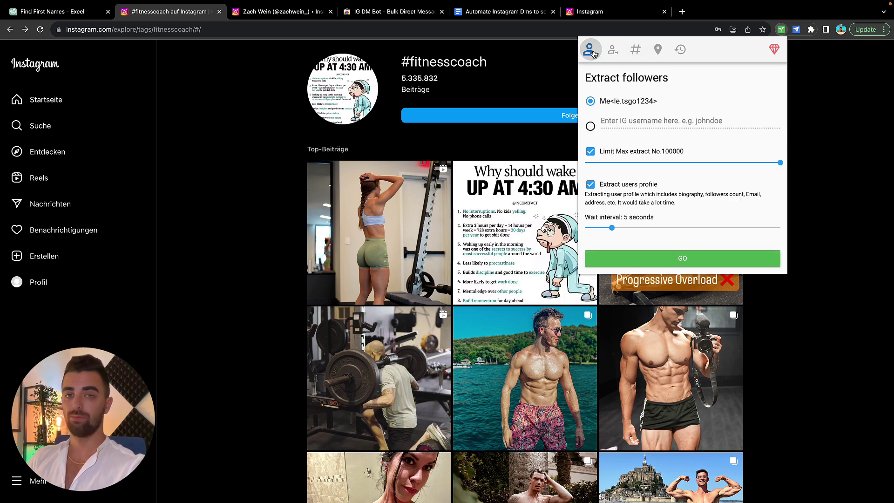
{"action": "left_click", "coordinate": [612, 50]}
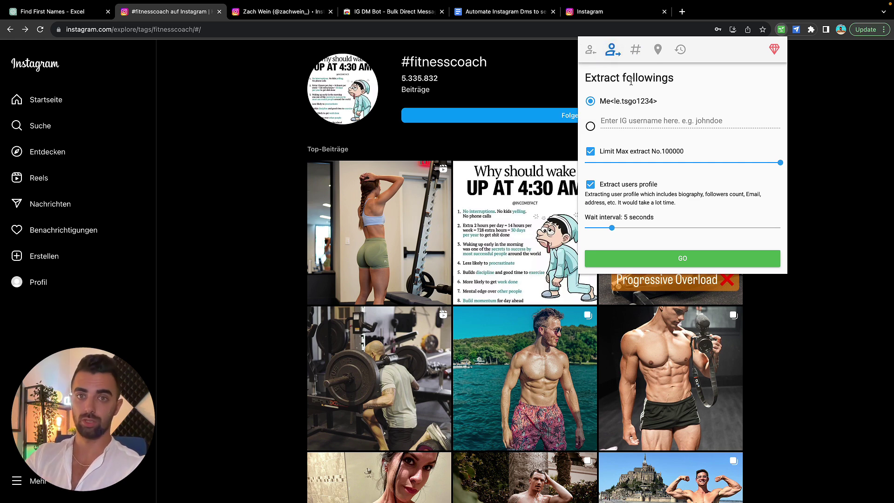
{"action": "left_click", "coordinate": [635, 50]}
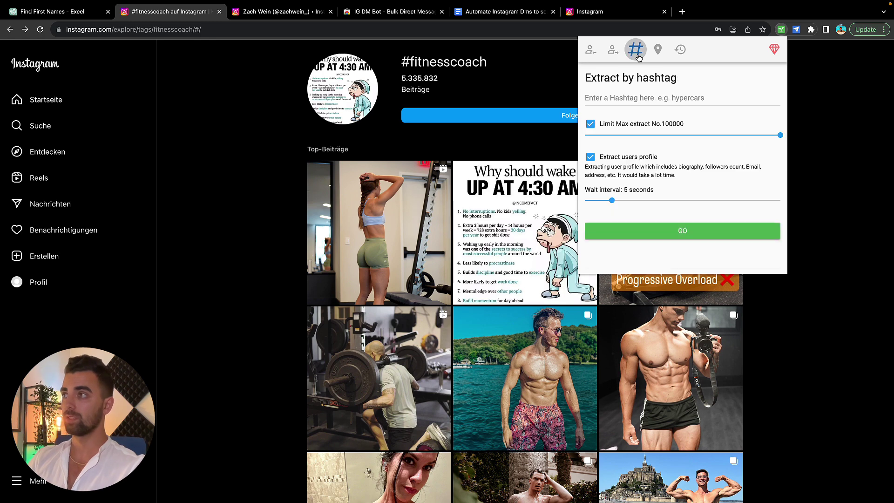
- Enter 'fitnesscoach' without the #, set limit 50 and wait interval 6 seconds, and start
{"action": "left_click", "coordinate": [622, 98]}
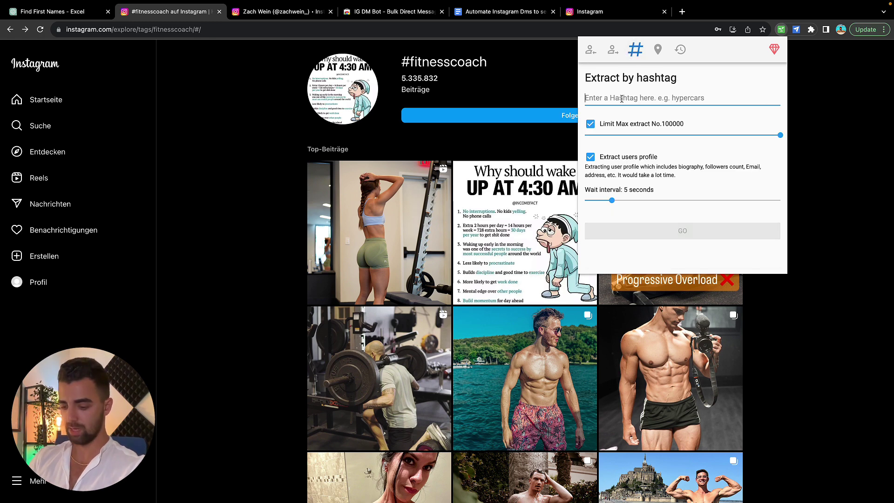
{"action": "key", "text": "super+v"}
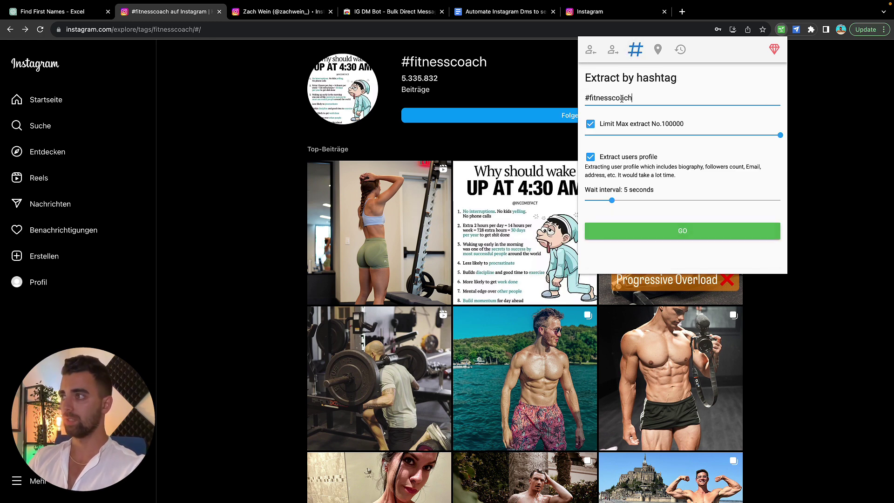
{"action": "left_click", "coordinate": [588, 97]}
{"action": "key", "text": "BackSpace"}
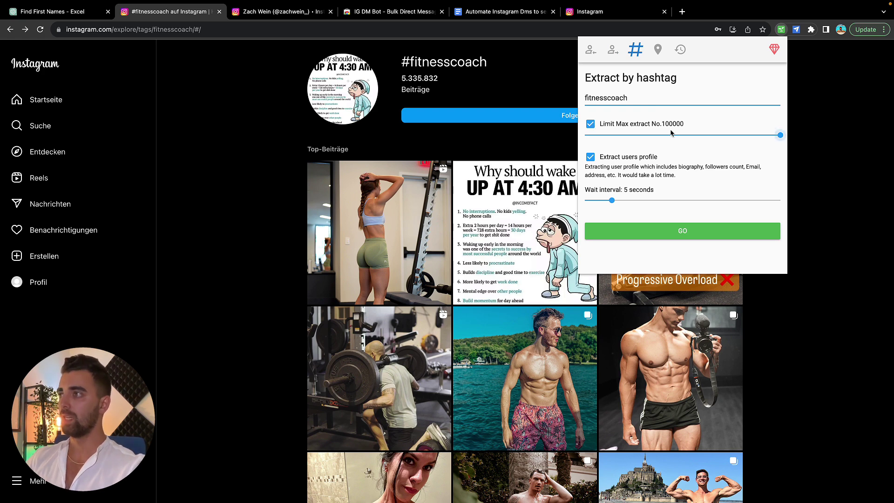
{"action": "left_click_drag", "start_coordinate": [776, 136], "coordinate": [585, 139]}
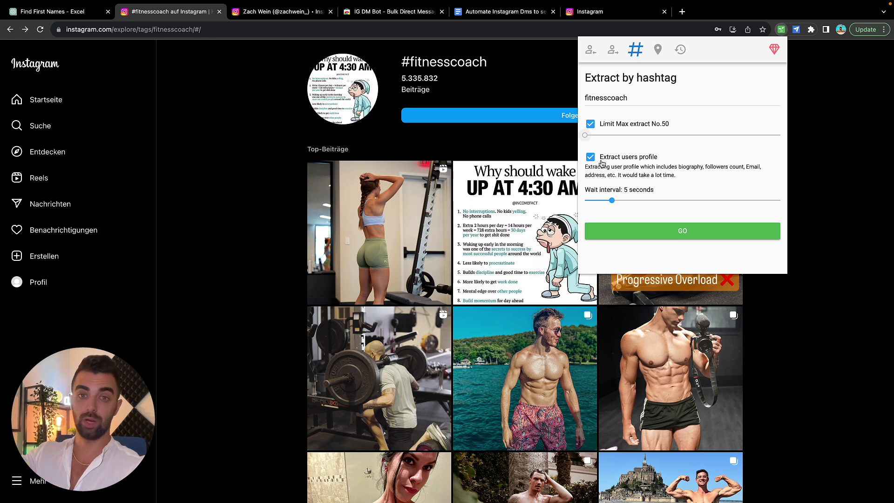
{"action": "left_click_drag", "start_coordinate": [612, 200], "coordinate": [618, 200]}
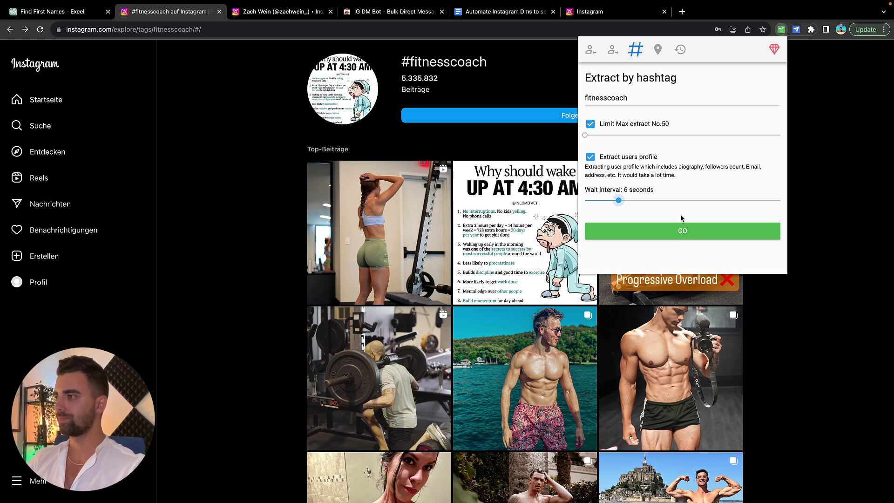
{"action": "left_click", "coordinate": [683, 232]}
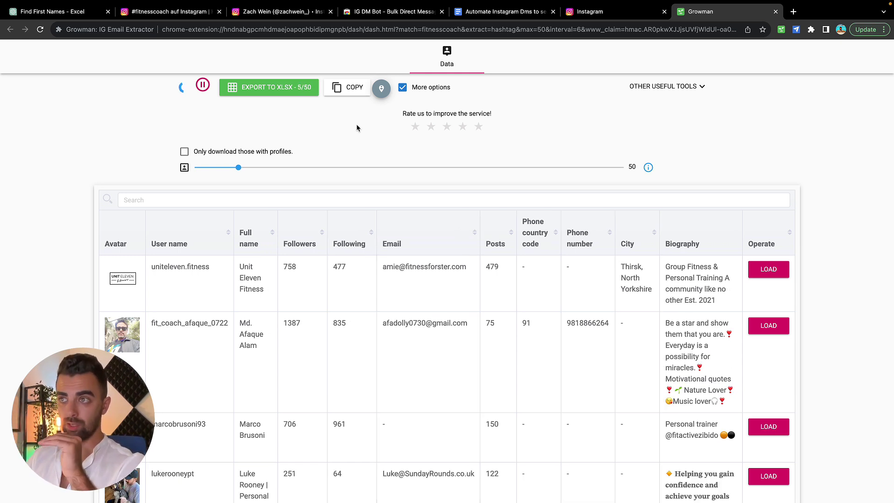
- Pause the extraction at 5 of 50, export the leads to XLSX, and return to the outline
{"action": "left_click", "coordinate": [203, 86]}
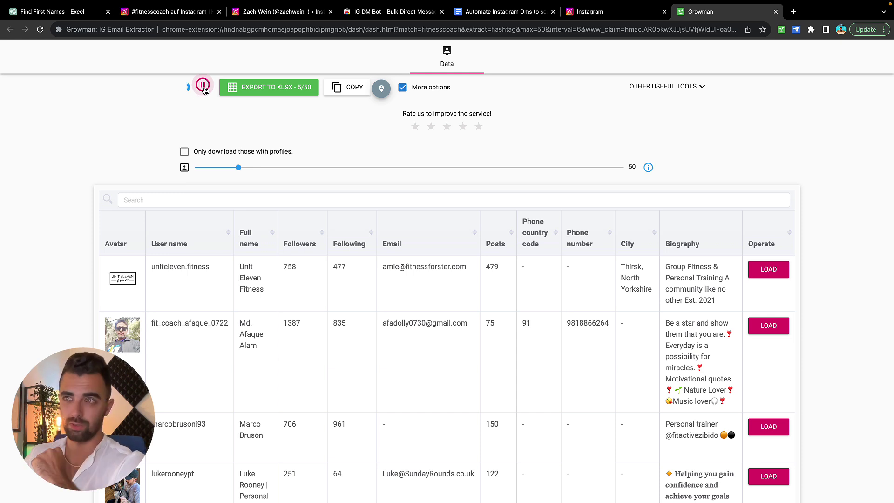
{"action": "left_click", "coordinate": [273, 91]}
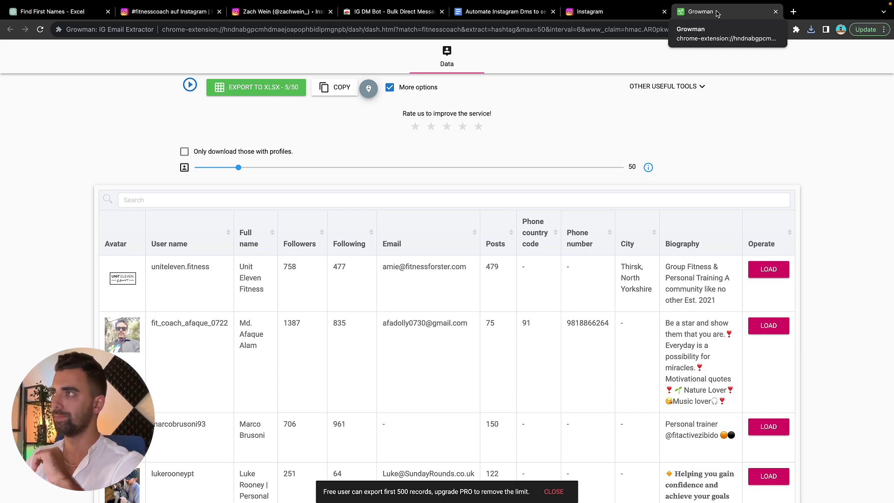
{"action": "left_click", "coordinate": [514, 13]}
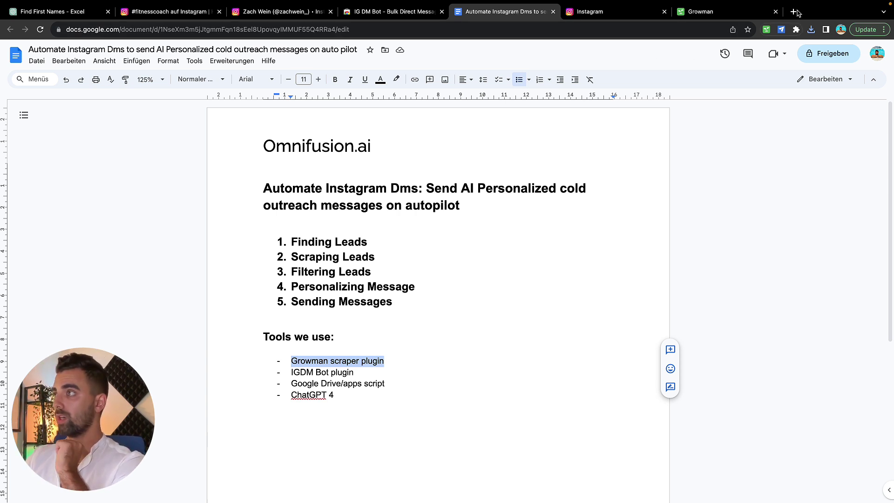
- Switch to the Google Drive window showing the Function for Leads folder
{"action": "key", "text": "ctrl+Right"}
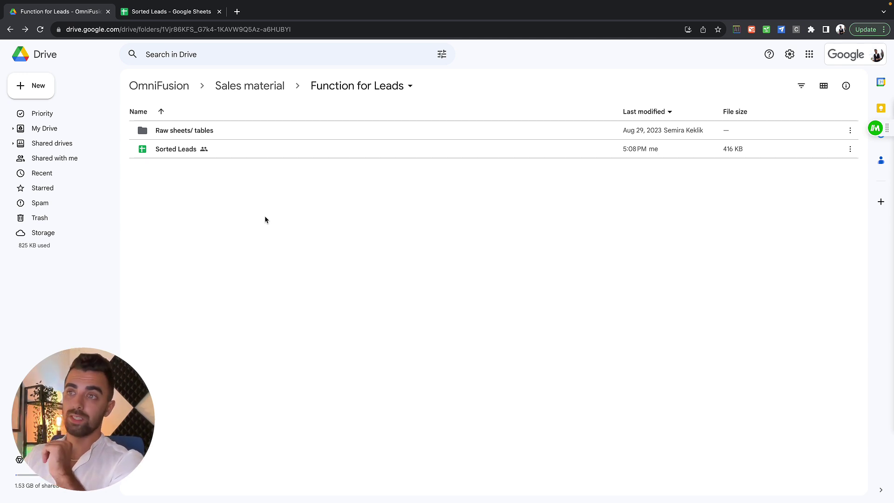
- Upload ig-1694112140.xlsx into Raw sheets/ tables, then switch to the Sorted Leads spreadsheet
{"action": "double_click", "coordinate": [206, 130]}
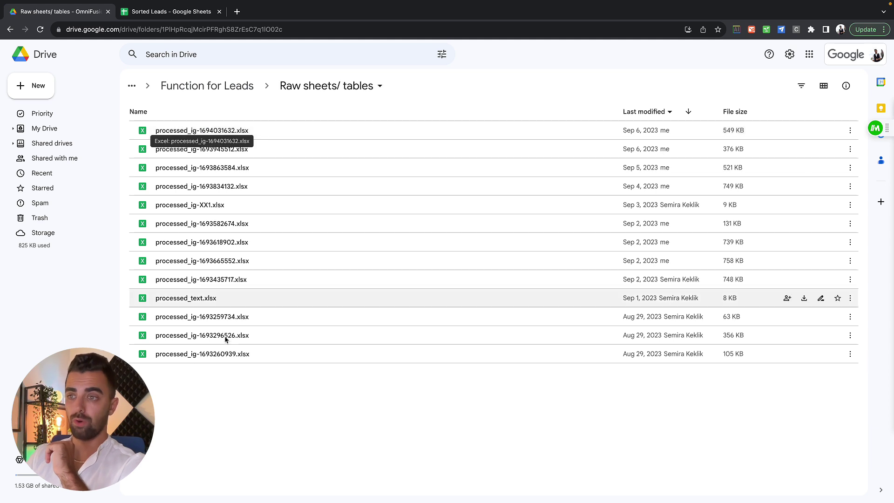
{"action": "mouse_move", "coordinate": [202, 484]}
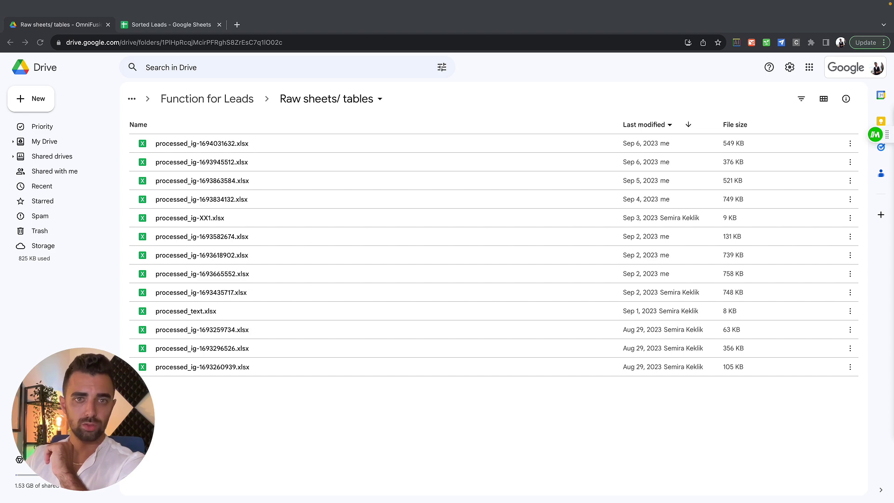
{"action": "left_click_drag", "start_coordinate": [298, 5], "coordinate": [306, 412]}
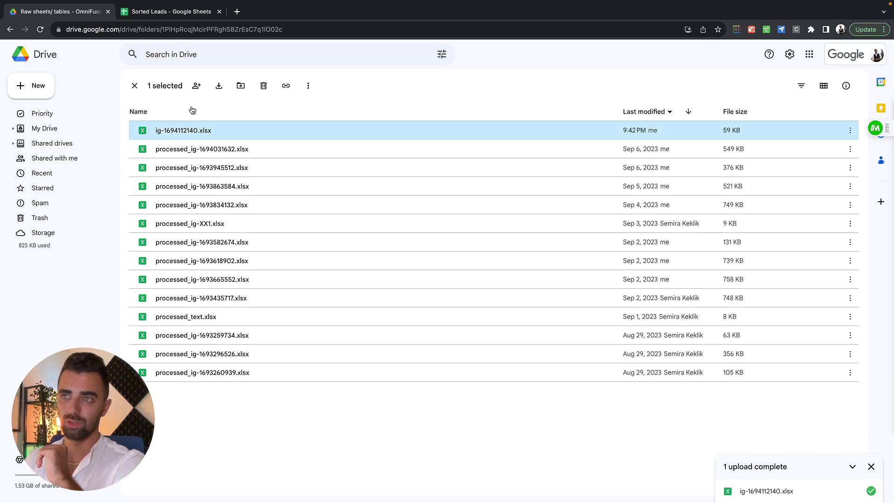
{"action": "key", "text": "alt+Left"}
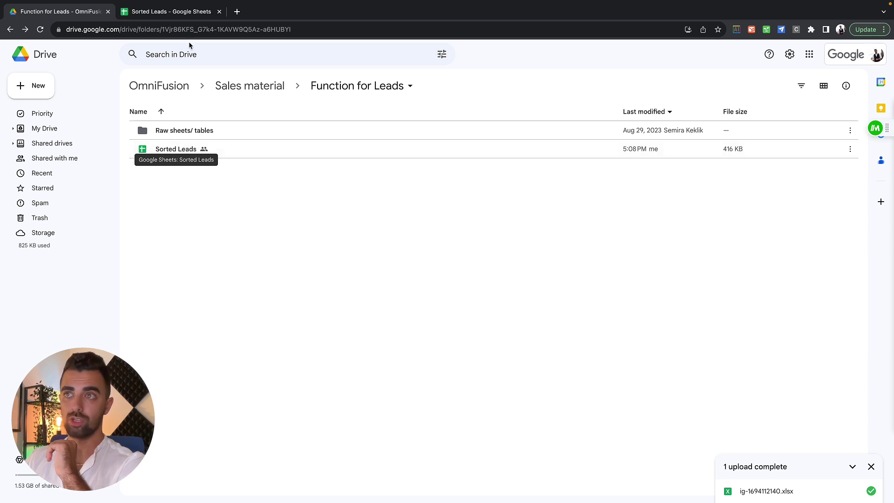
{"action": "left_click", "coordinate": [187, 11]}
- Check the Custom Menu's Run Function option for the Sort Leads V2 script, then close it
{"action": "scroll", "coordinate": [285, 217], "scroll_direction": "down", "scroll_amount": 2}
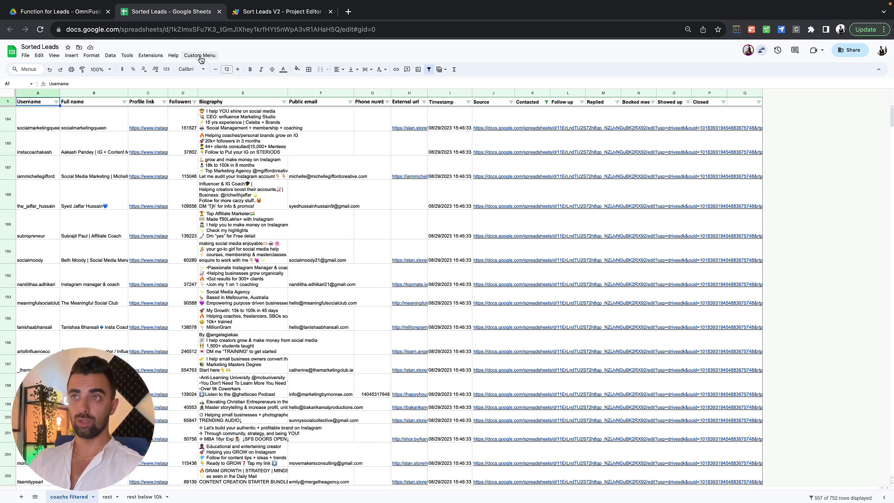
{"action": "left_click", "coordinate": [200, 57]}
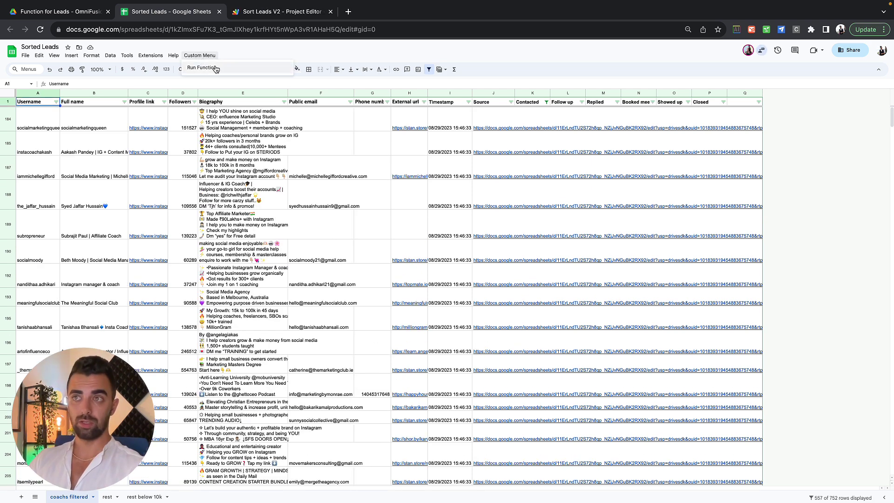
{"action": "left_click", "coordinate": [251, 50]}
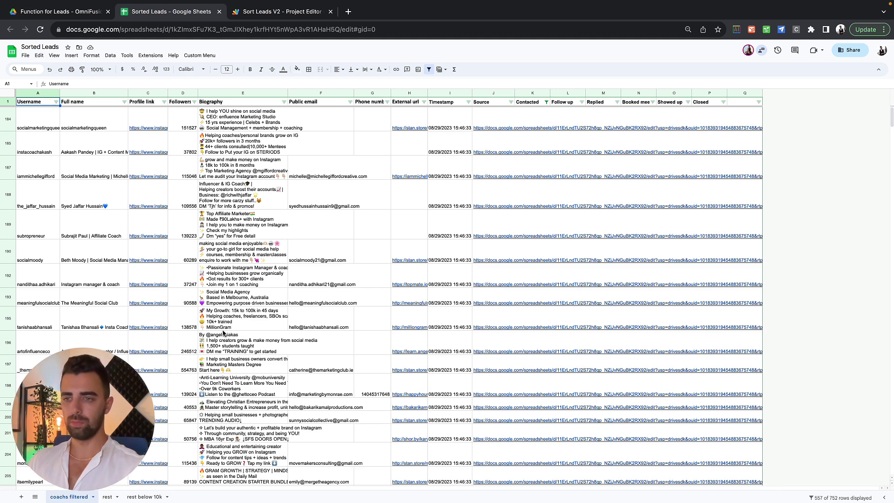
- Look over the 'rest' and 'rest below 10k' sheets, then return to coachs filtered
{"action": "left_click", "coordinate": [107, 497]}
{"action": "left_click", "coordinate": [140, 497]}
{"action": "key", "text": "alt+Up"}
{"action": "left_click", "coordinate": [139, 497]}
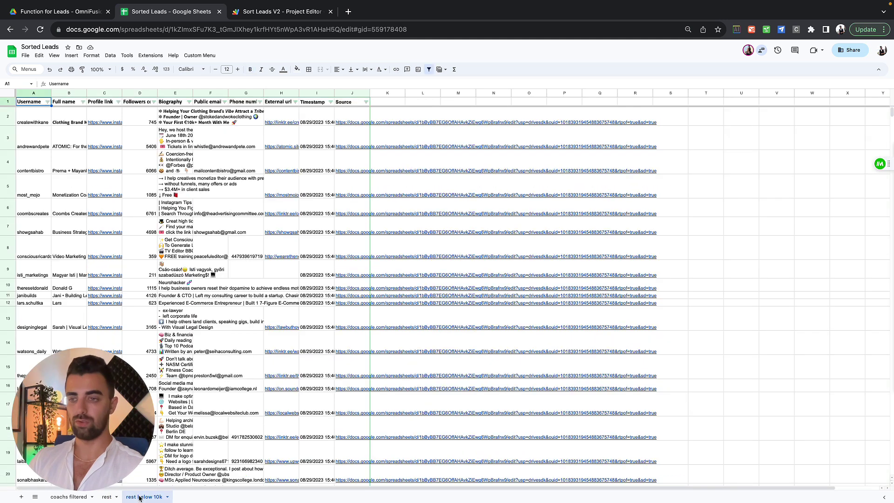
{"action": "left_click", "coordinate": [70, 497]}
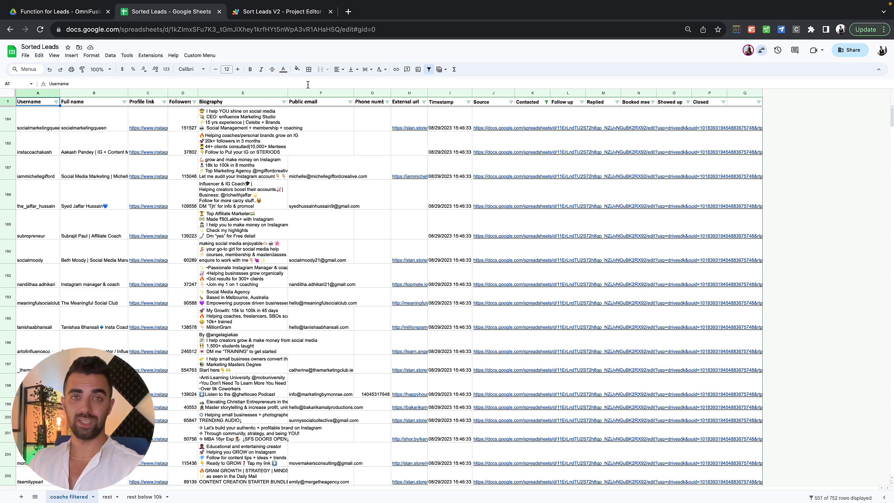
- Copy the usernames and full names in A184:B219
{"action": "key", "text": "Down"}
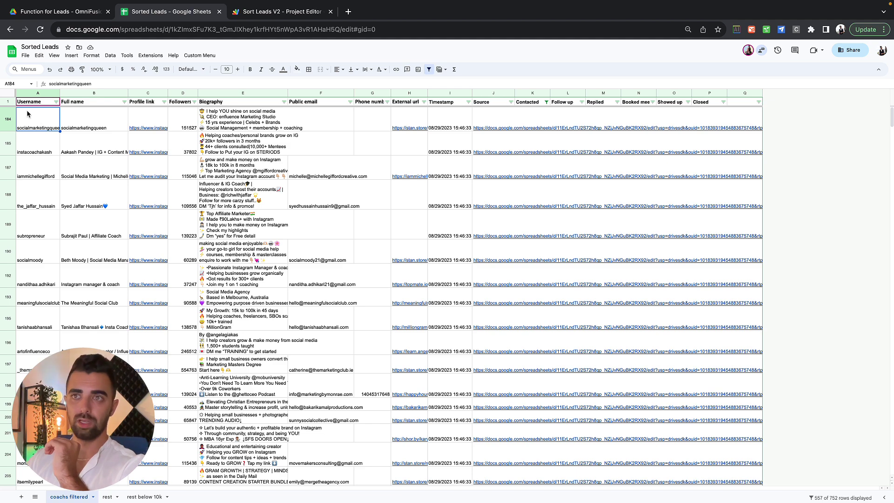
{"action": "left_click_drag", "start_coordinate": [28, 119], "coordinate": [93, 404]}
{"action": "key", "text": "super+c"}
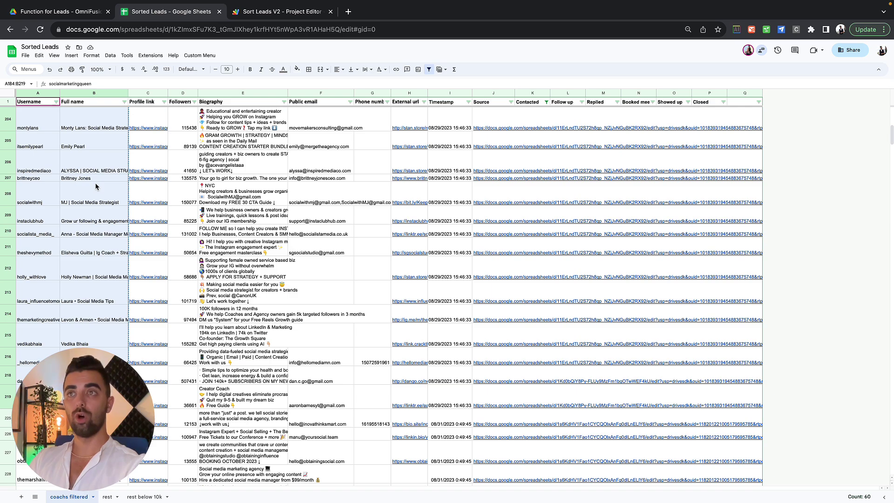
- Review the original first-name extraction prompt in the ChatGPT conversation
{"action": "key", "text": "super+grave"}
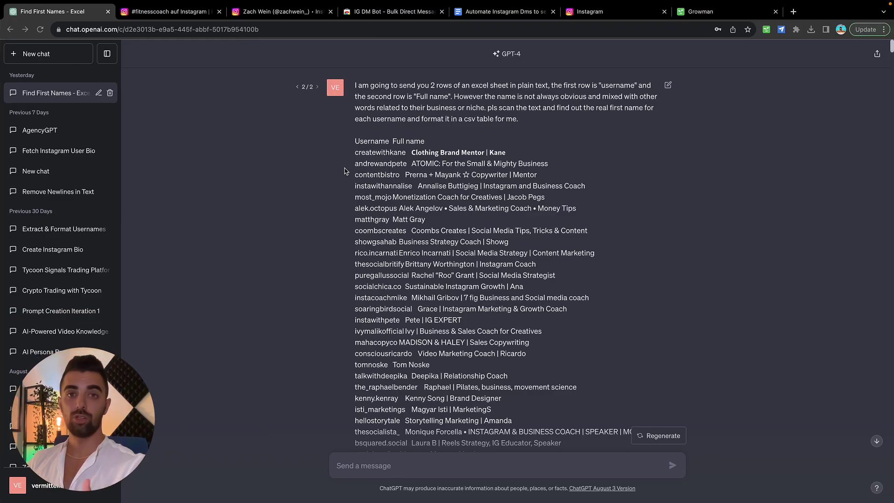
{"action": "left_click_drag", "start_coordinate": [355, 86], "coordinate": [547, 127]}
{"action": "left_click", "coordinate": [530, 120]}
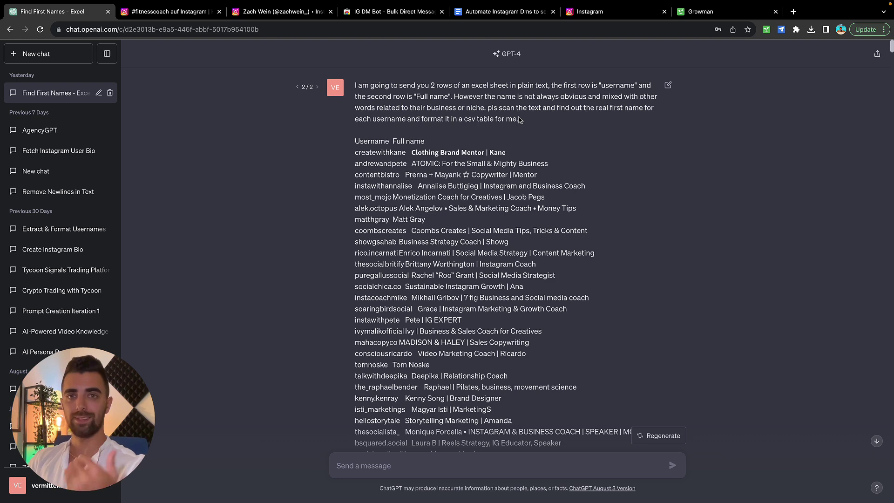
{"action": "scroll", "coordinate": [497, 258], "scroll_direction": "down", "scroll_amount": 15}
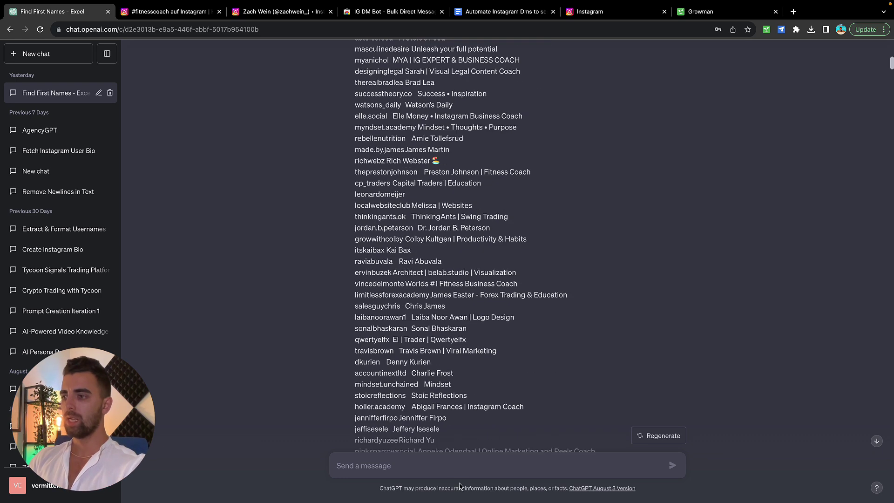
- Send 'do the same for this list:' followed by the pasted username rows
{"action": "left_click", "coordinate": [435, 466]}
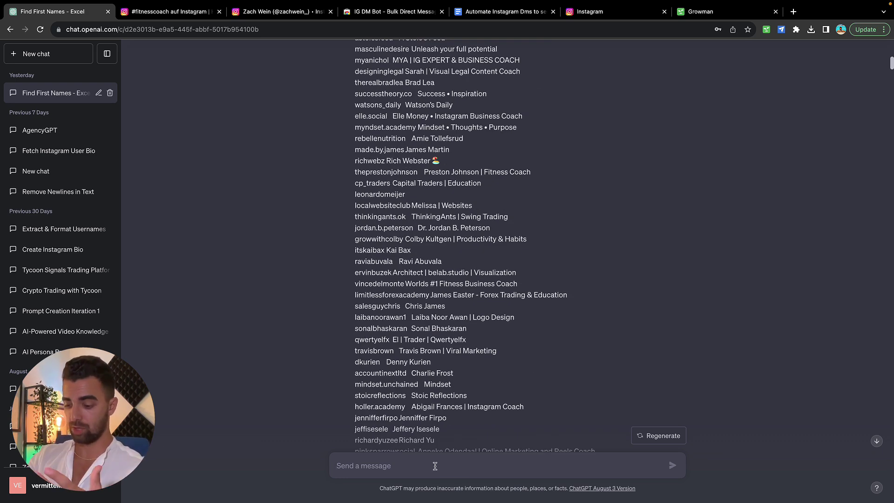
{"action": "type", "text": "do the same for this list:"}
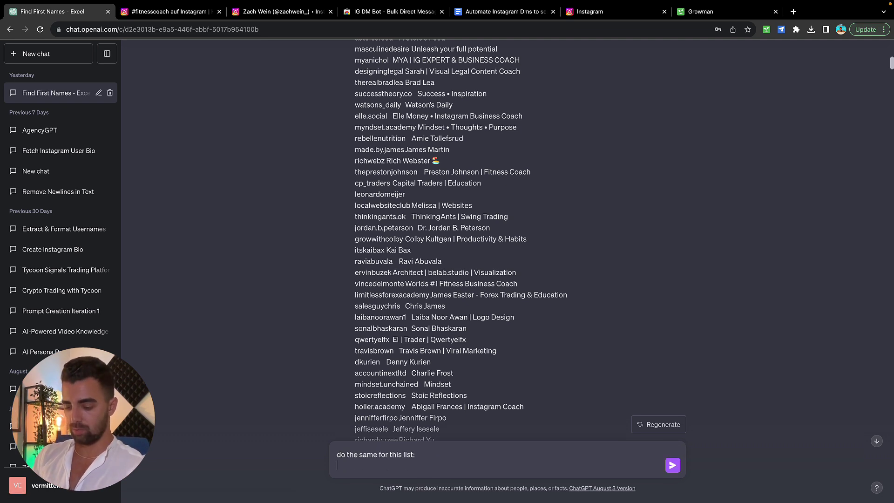
{"action": "key", "text": "super+v"}
{"action": "key", "text": "Return"}
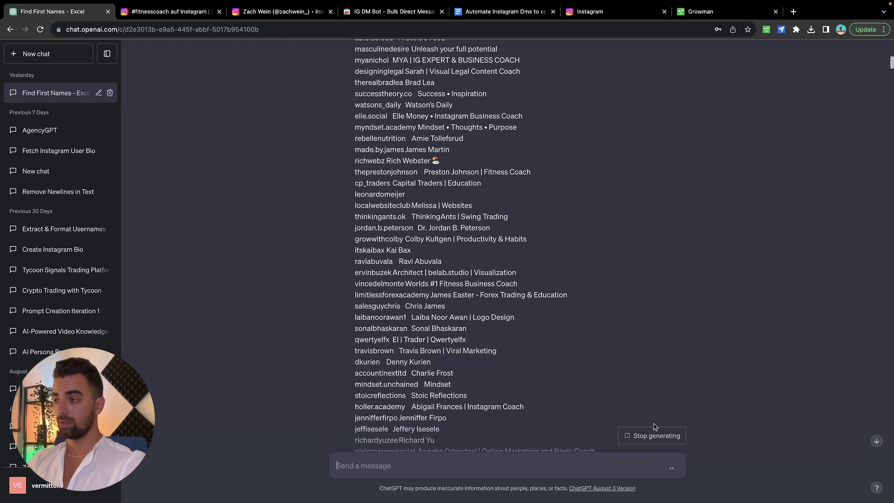
- Select the generated username and first-name CSV output
{"action": "left_click", "coordinate": [877, 443]}
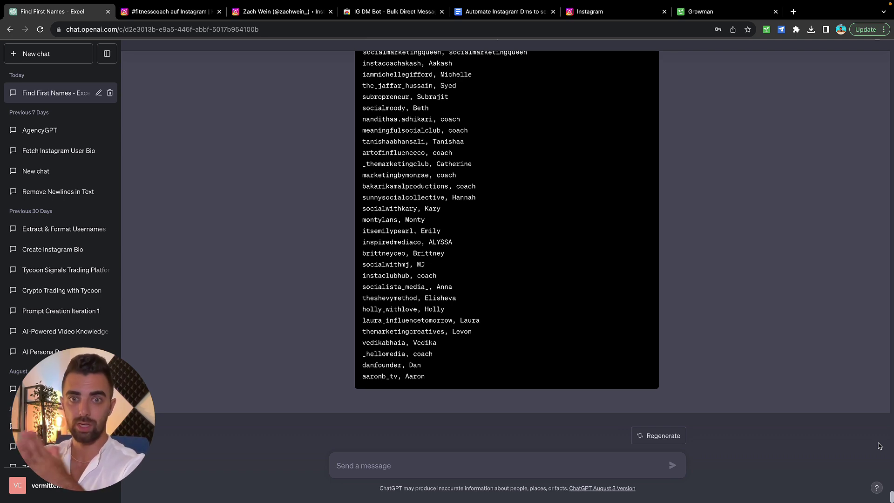
{"action": "scroll", "coordinate": [879, 446], "scroll_direction": "up", "scroll_amount": 1}
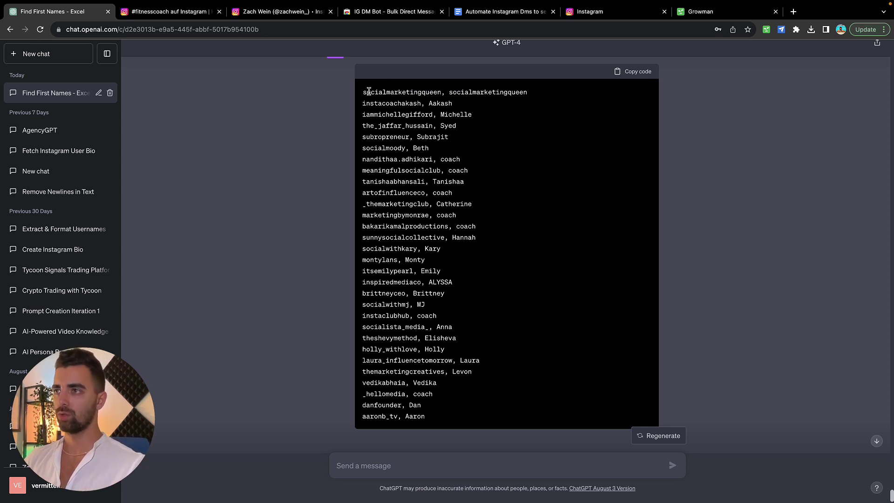
{"action": "left_click_drag", "start_coordinate": [368, 92], "coordinate": [479, 362]}
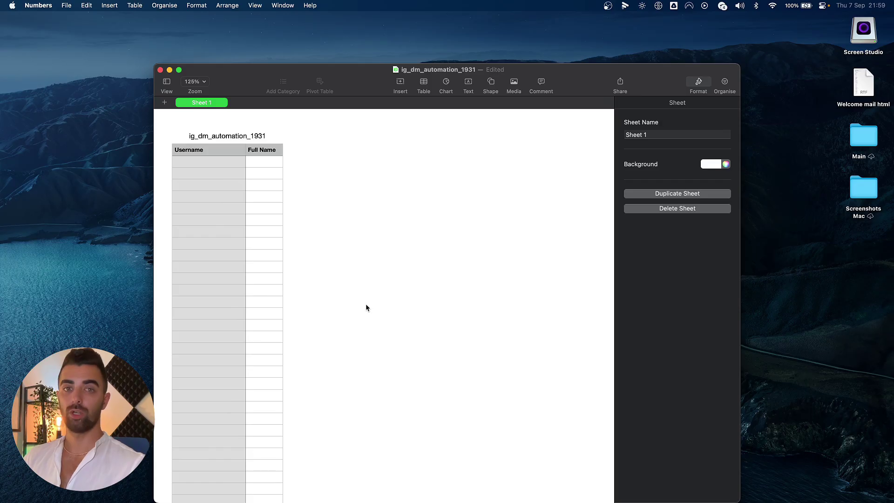
- Paste the ChatGPT usernames and first names from cell A2, then change B2 to 'coach'
{"action": "left_click", "coordinate": [182, 154]}
{"action": "left_click", "coordinate": [268, 150]}
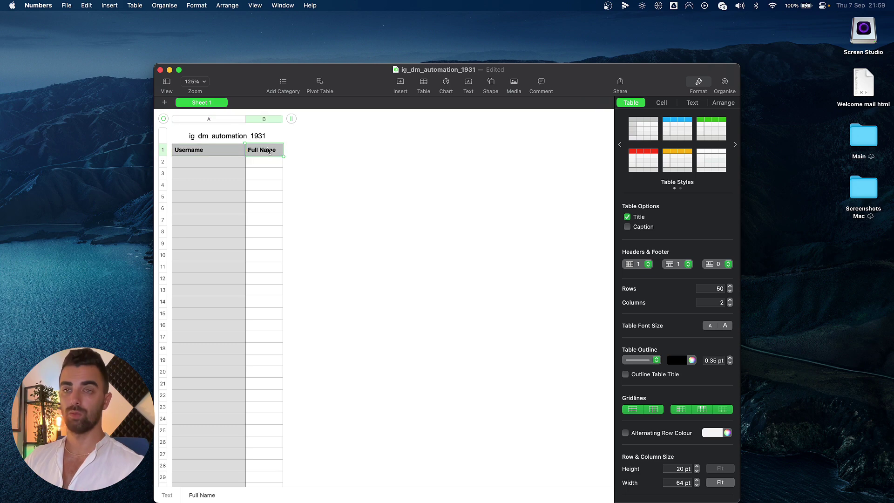
{"action": "left_click", "coordinate": [216, 162]}
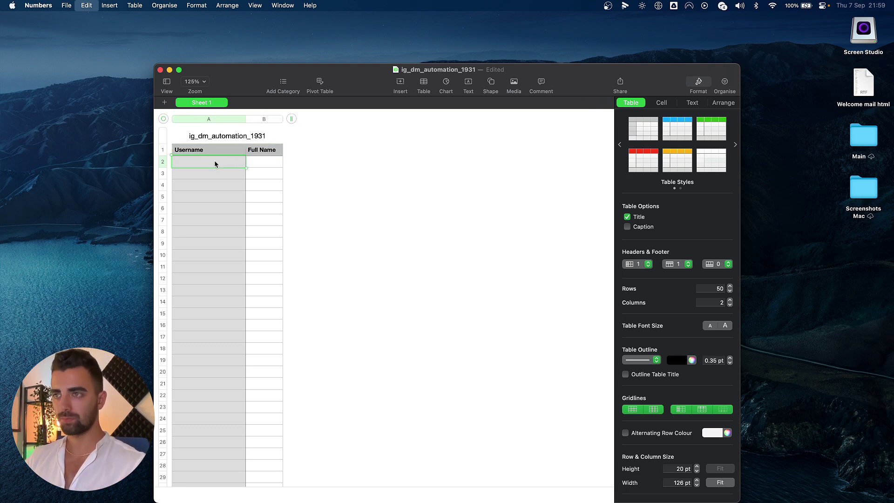
{"action": "key", "text": "super+v"}
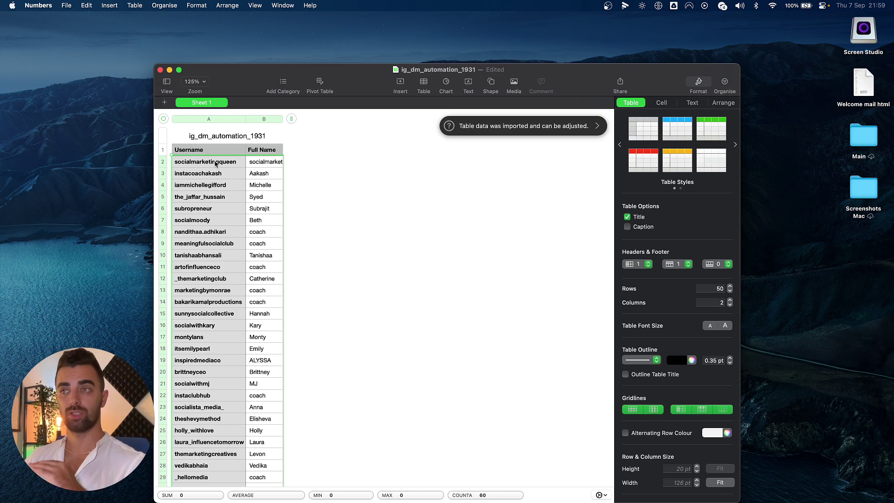
{"action": "left_click", "coordinate": [270, 165]}
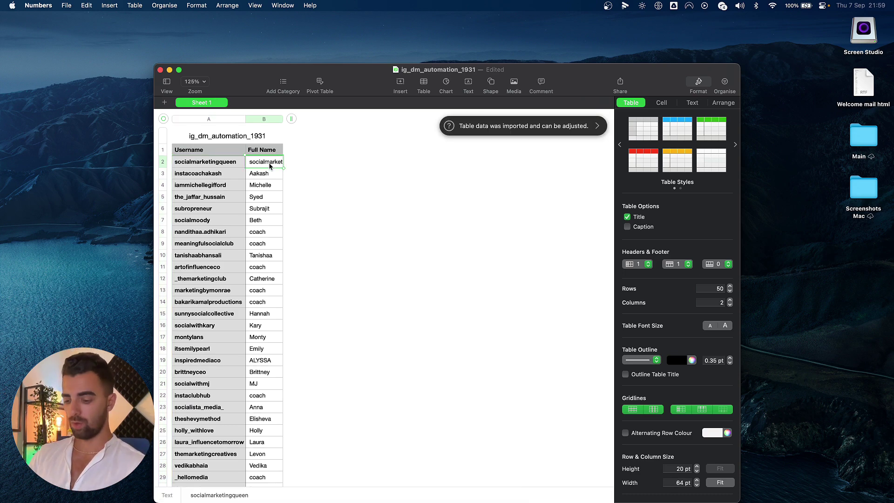
{"action": "type", "text": "coach"}
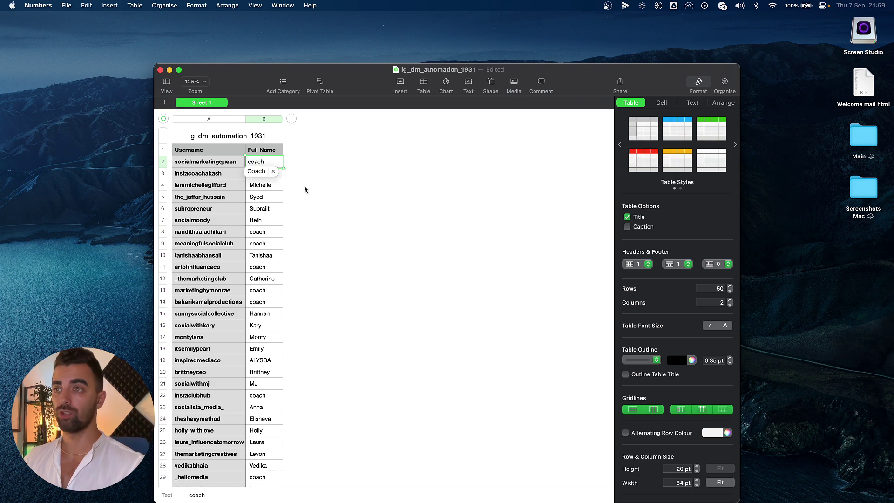
{"action": "left_click", "coordinate": [331, 219]}
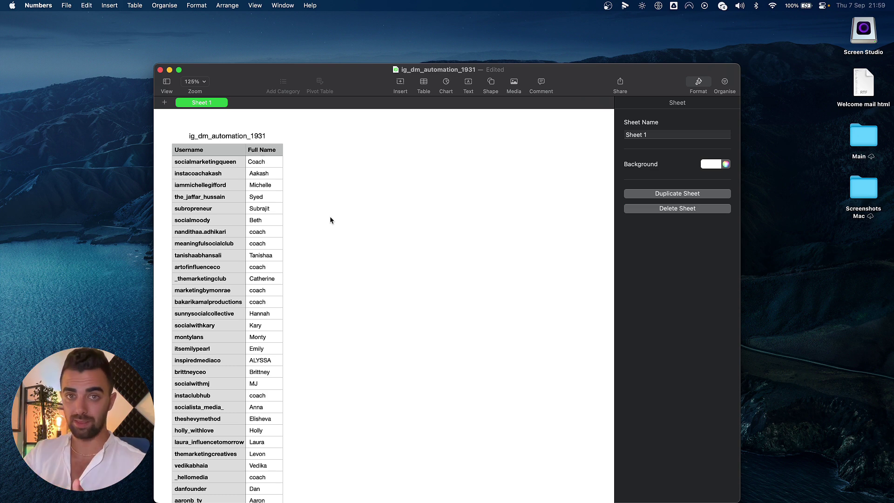
- Export the lead table as a CSV named IGTEST2 into Downloads
{"action": "left_click", "coordinate": [66, 5]}
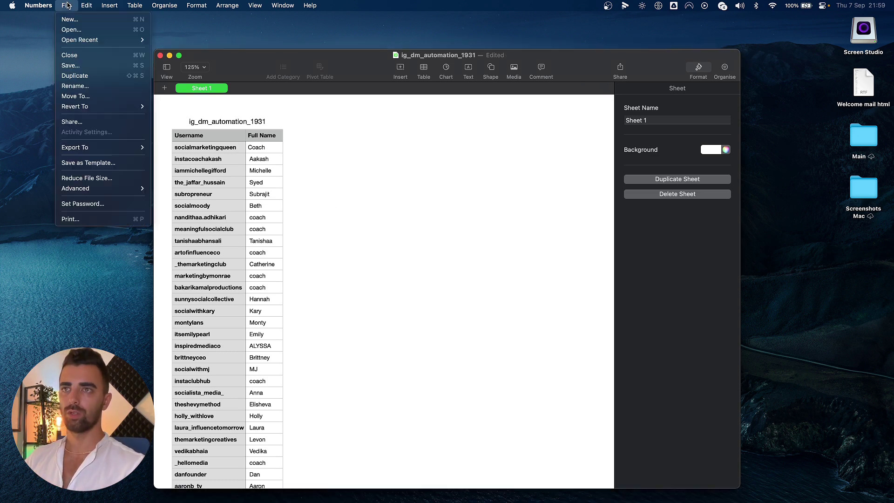
{"action": "mouse_move", "coordinate": [103, 147]}
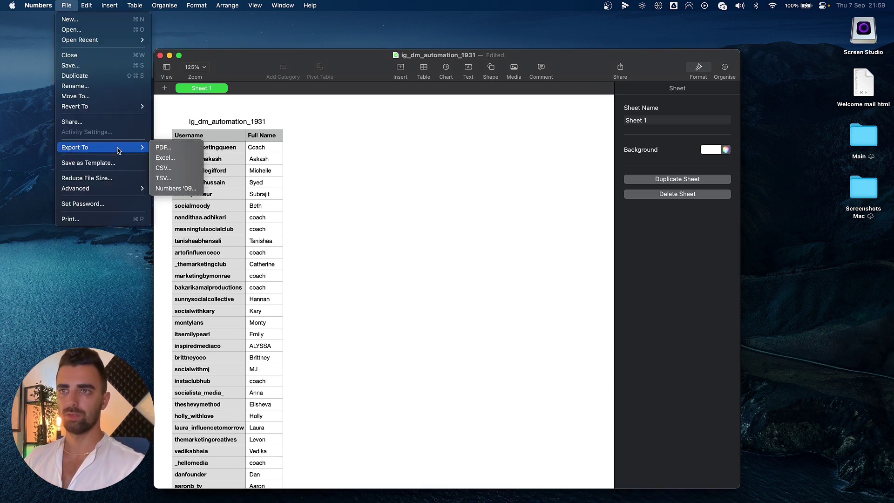
{"action": "left_click", "coordinate": [173, 171]}
{"action": "left_click", "coordinate": [574, 331]}
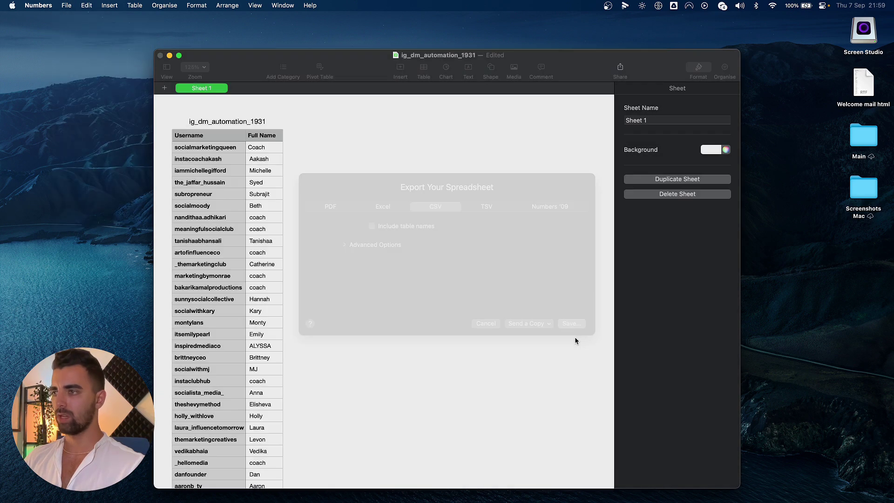
{"action": "type", "text": "IGTEST2"}
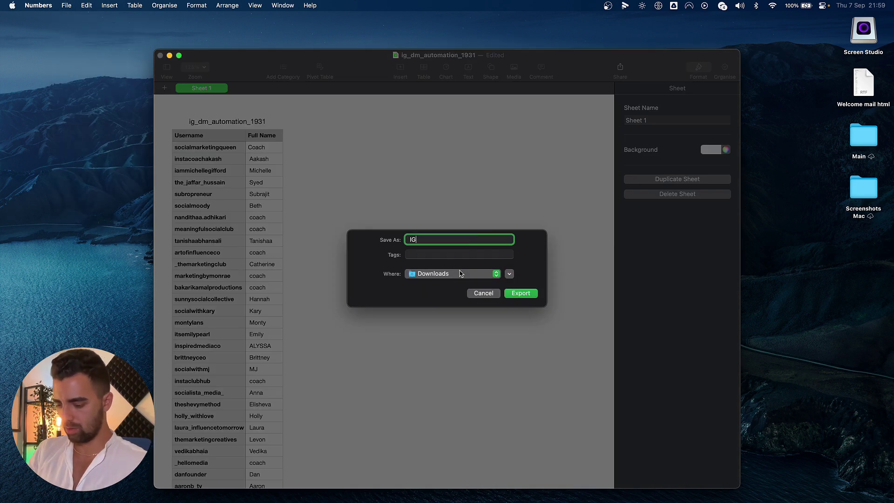
{"action": "left_click", "coordinate": [530, 294]}
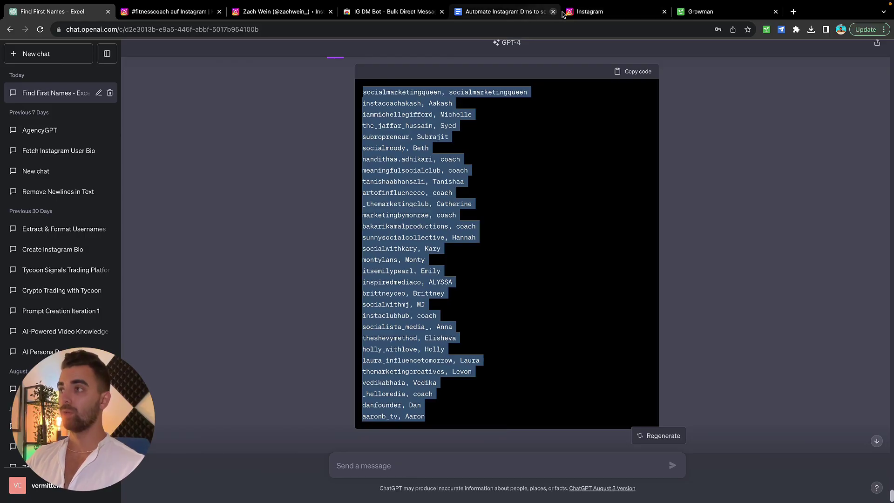
- Switch to the Instagram tab showing the 'Vorschläge für dich' suggested accounts
{"action": "left_click", "coordinate": [588, 12]}
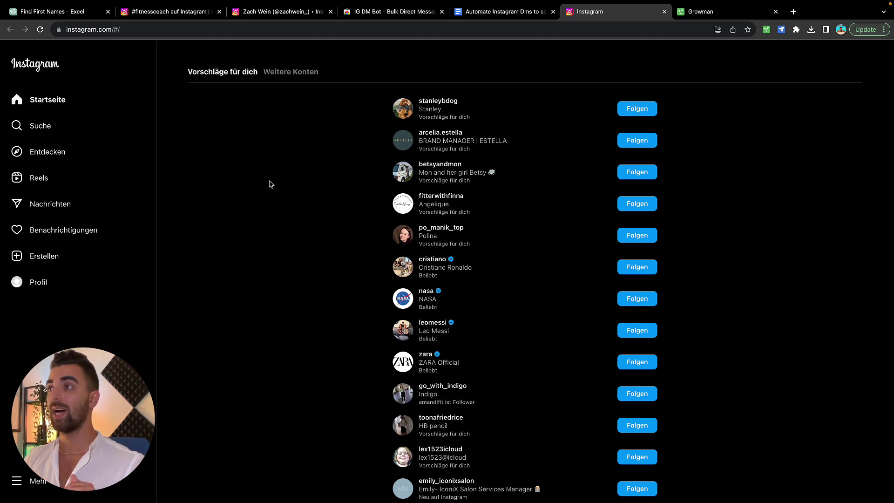
- Review the IG DM Bot Web Store listing, then show the extension's DM Bots list over the Doc
{"action": "left_click", "coordinate": [391, 13]}
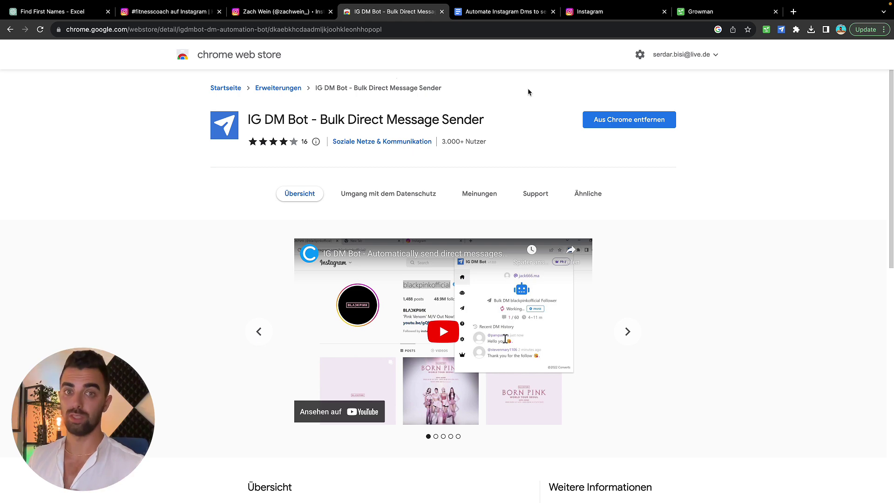
{"action": "left_click", "coordinate": [503, 11]}
{"action": "left_click", "coordinate": [781, 30]}
{"action": "left_click", "coordinate": [699, 136]}
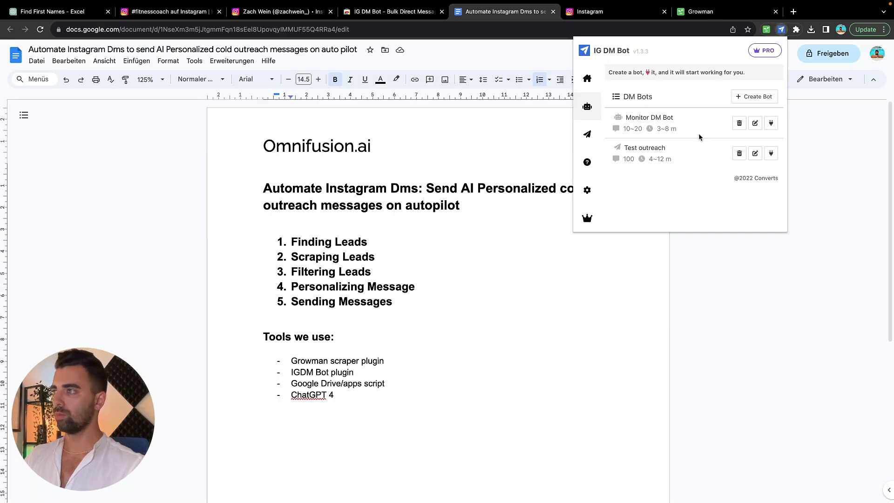
- Create bot 'IG YT' as a bulk DM to custom users with personalized messages from IGTEST.csv
{"action": "left_click", "coordinate": [745, 97]}
{"action": "left_click", "coordinate": [698, 102]}
{"action": "type", "text": "IG YT"}
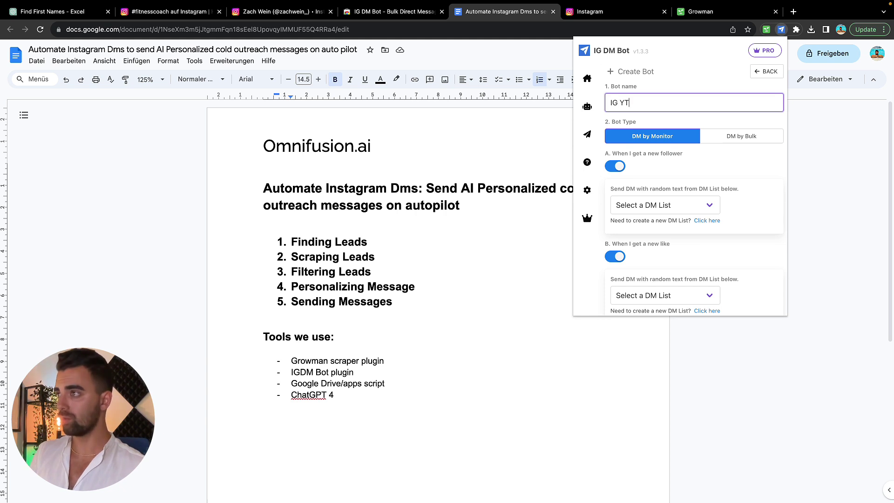
{"action": "left_click", "coordinate": [748, 141]}
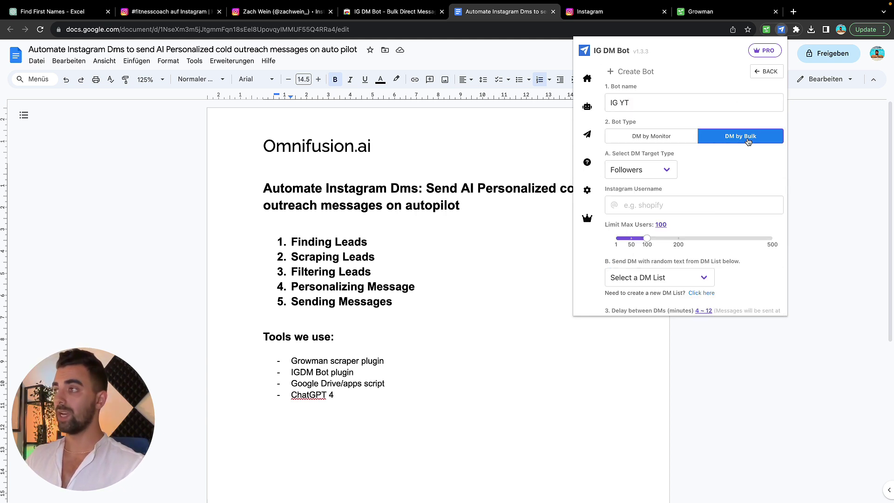
{"action": "left_click", "coordinate": [671, 170]}
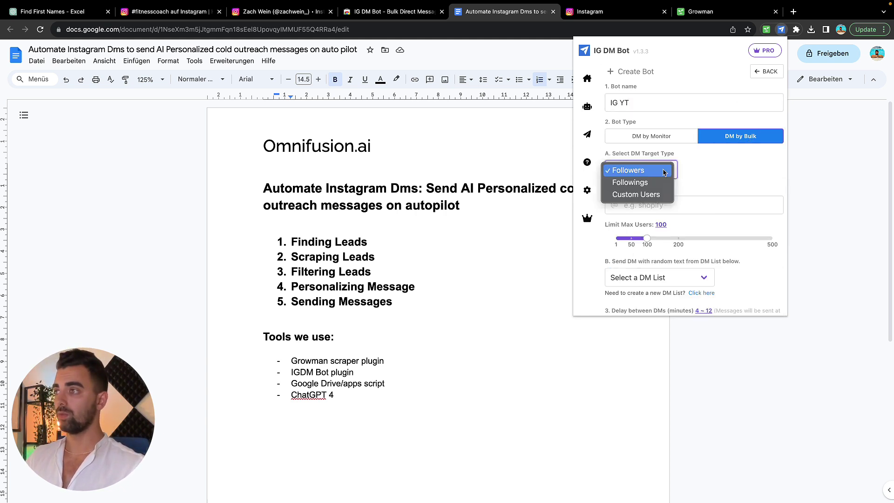
{"action": "left_click", "coordinate": [645, 196]}
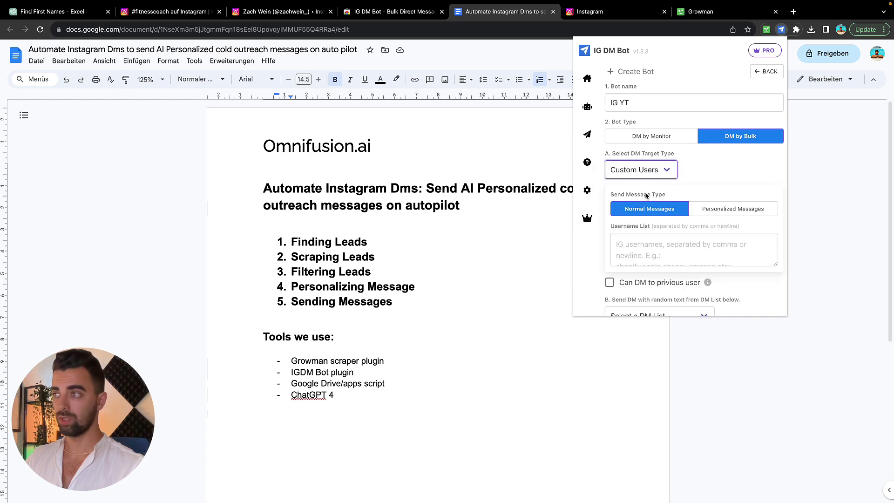
{"action": "left_click", "coordinate": [746, 213]}
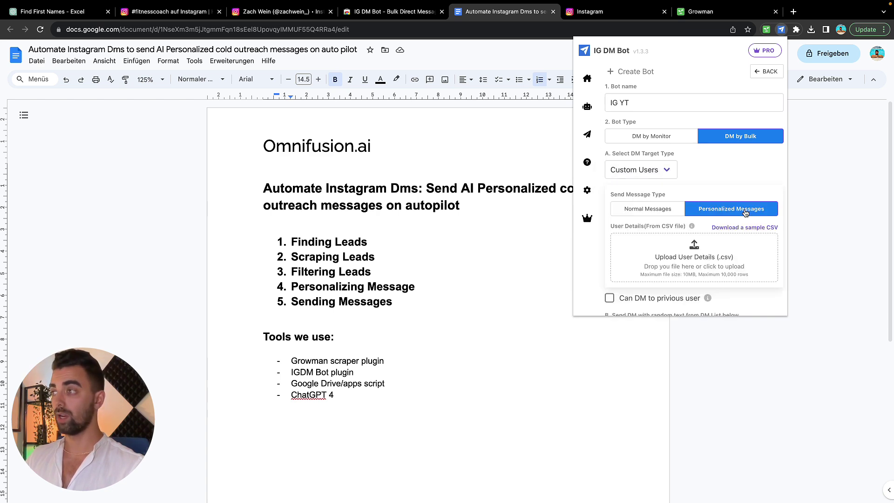
{"action": "left_click", "coordinate": [693, 265]}
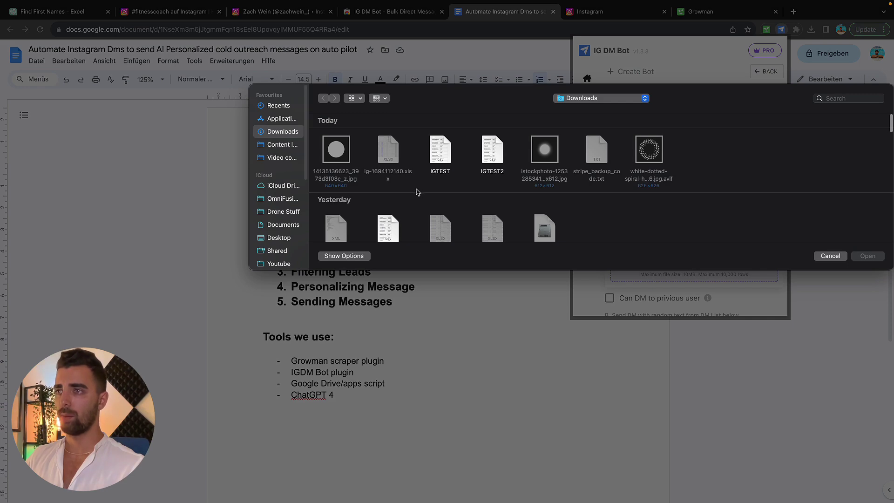
{"action": "double_click", "coordinate": [439, 149]}
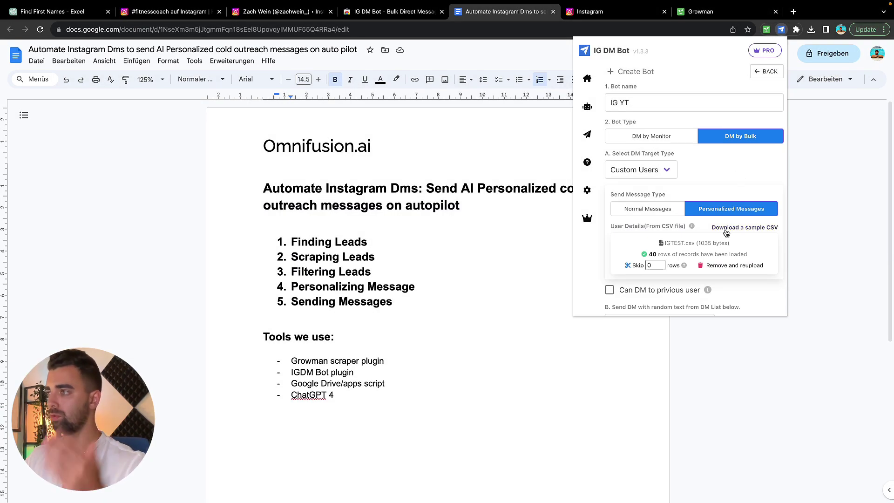
- Choose 'Test outreach' as the IG YT bot's DM list and review the remaining settings
{"action": "scroll", "coordinate": [720, 242], "scroll_direction": "down", "scroll_amount": 2}
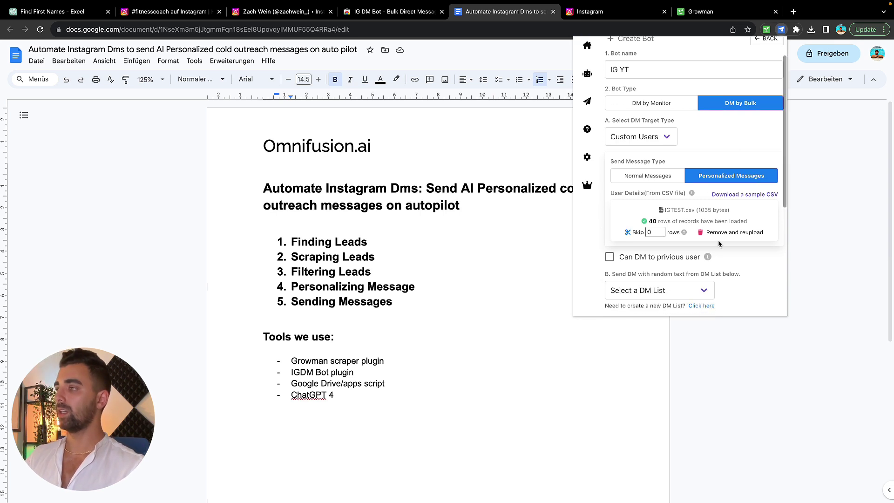
{"action": "scroll", "coordinate": [719, 243], "scroll_direction": "down", "scroll_amount": 1}
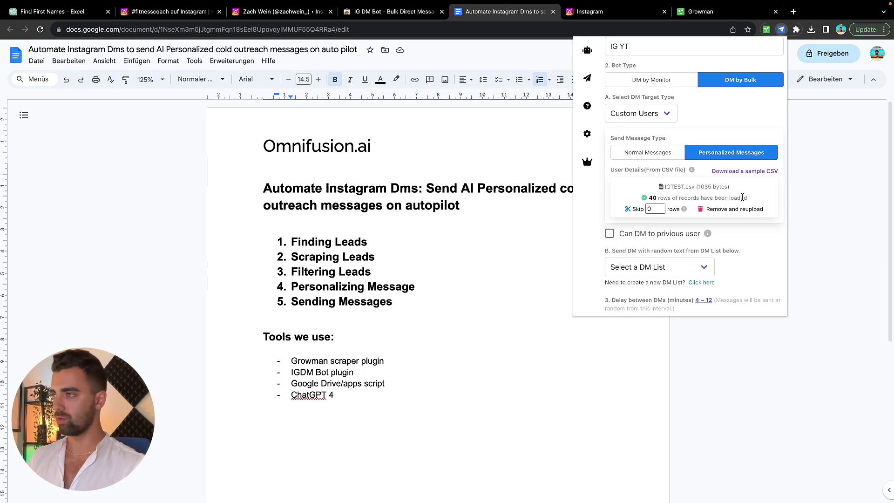
{"action": "scroll", "coordinate": [761, 256], "scroll_direction": "down", "scroll_amount": 2}
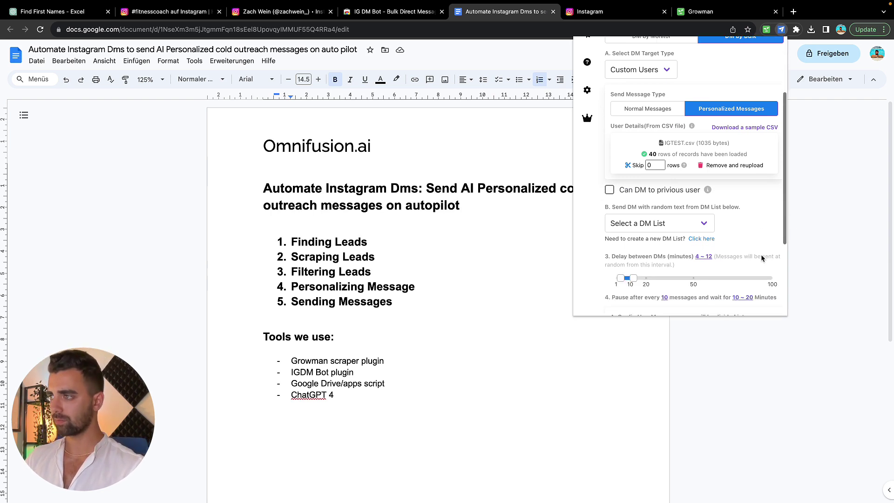
{"action": "mouse_move", "coordinate": [618, 194]}
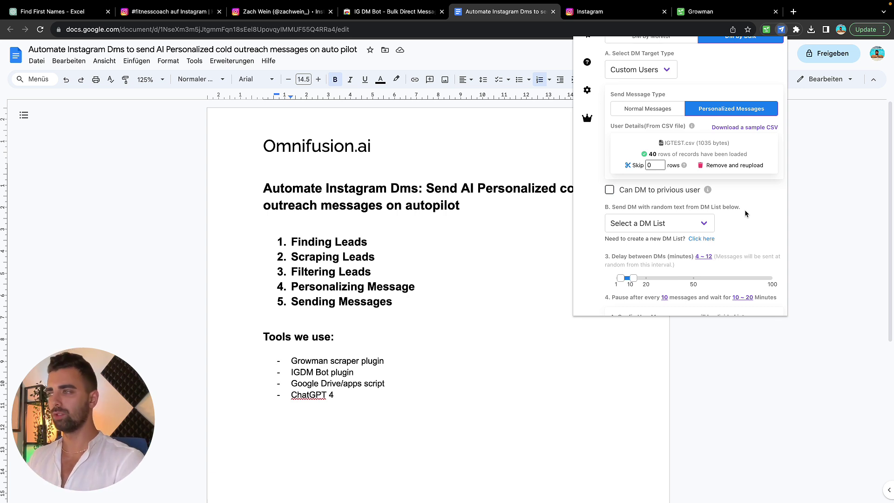
{"action": "scroll", "coordinate": [744, 213], "scroll_direction": "down", "scroll_amount": 1}
{"action": "left_click", "coordinate": [698, 194]}
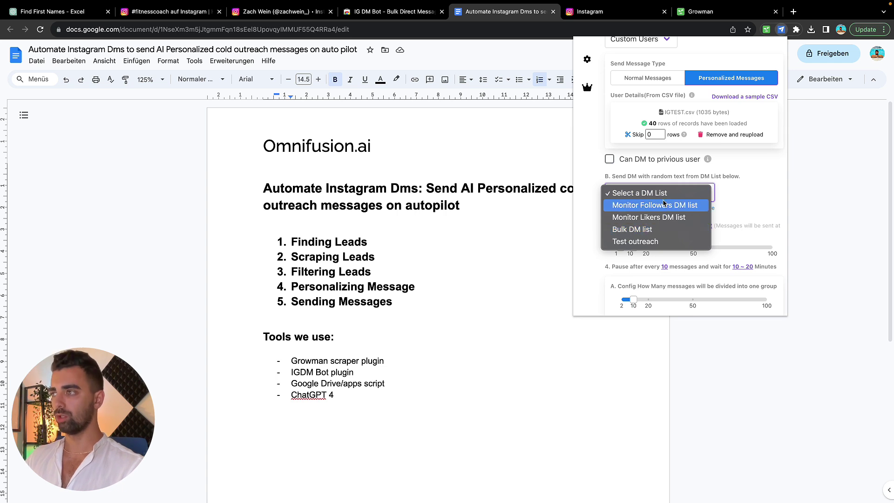
{"action": "left_click", "coordinate": [628, 242]}
{"action": "scroll", "coordinate": [747, 203], "scroll_direction": "down", "scroll_amount": 1}
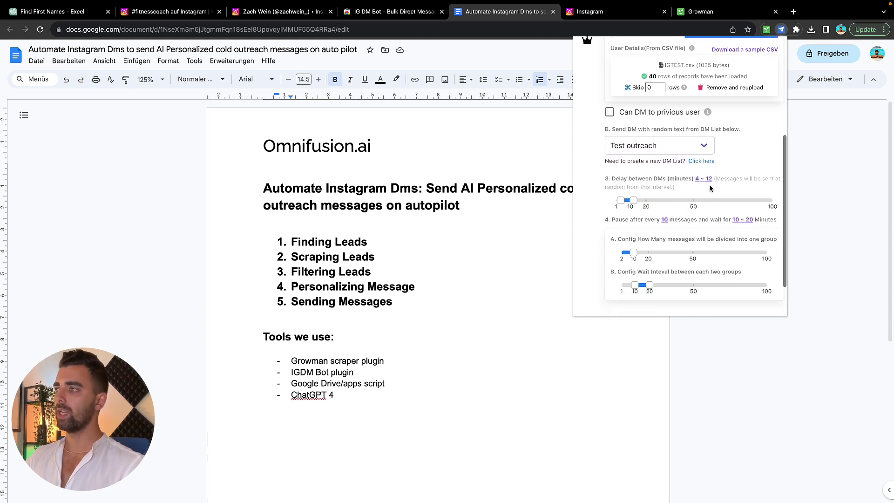
{"action": "scroll", "coordinate": [720, 227], "scroll_direction": "down", "scroll_amount": 2}
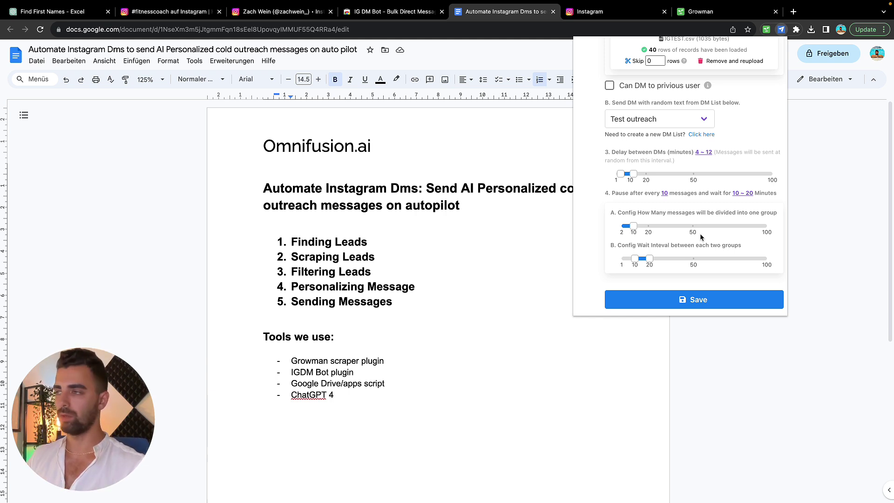
{"action": "scroll", "coordinate": [700, 209], "scroll_direction": "up", "scroll_amount": 5}
{"action": "scroll", "coordinate": [701, 209], "scroll_direction": "down", "scroll_amount": 6}
- Save IG YT, agree to the Do Not Spam warning, and view Test outreach's messages
{"action": "left_click", "coordinate": [694, 272]}
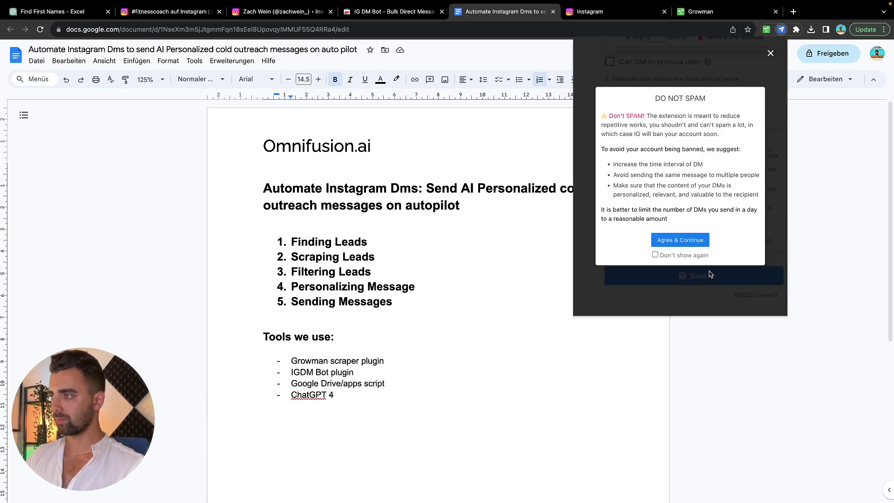
{"action": "left_click", "coordinate": [680, 238]}
{"action": "left_click", "coordinate": [587, 134]}
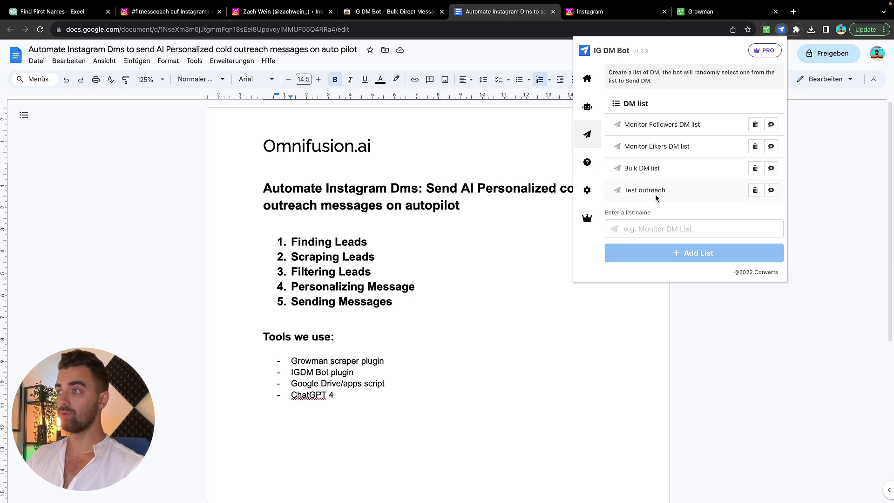
{"action": "left_click", "coordinate": [771, 191]}
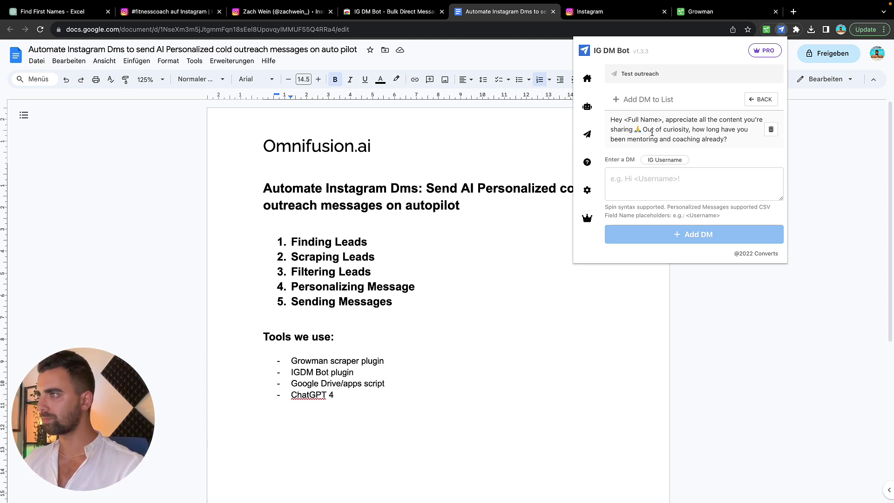
- Try test text in the new DM message box, clear it, and return to the DM Bots list
{"action": "left_click", "coordinate": [675, 180]}
{"action": "type", "text": "hjdcbwdjhbchjw"}
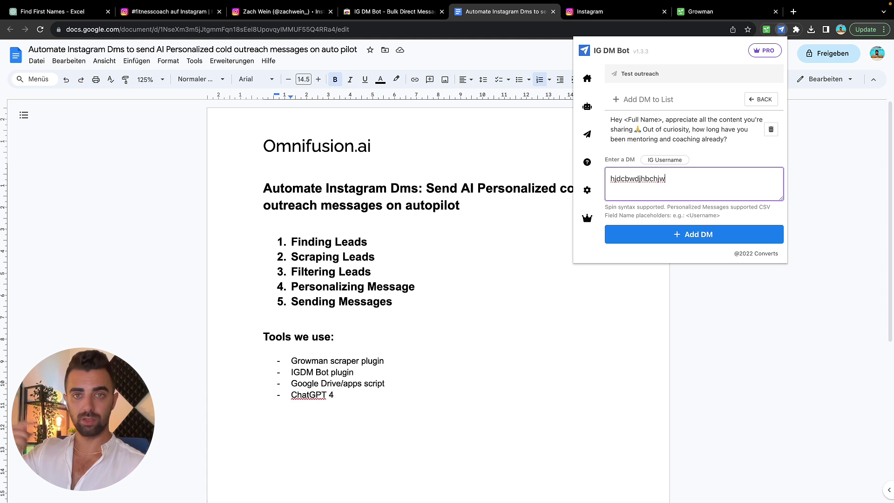
{"action": "key", "text": "ctrl+a"}
{"action": "key", "text": "BackSpace"}
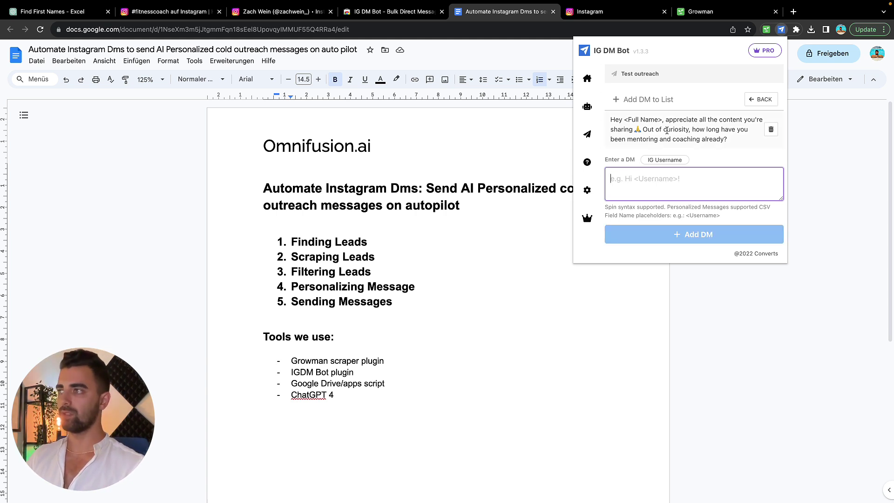
{"action": "left_click_drag", "start_coordinate": [620, 73], "coordinate": [655, 74]}
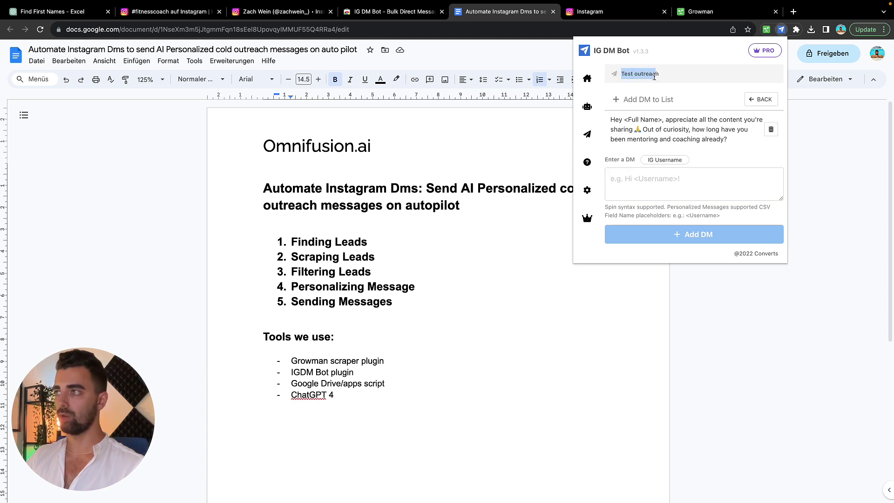
{"action": "left_click", "coordinate": [588, 106]}
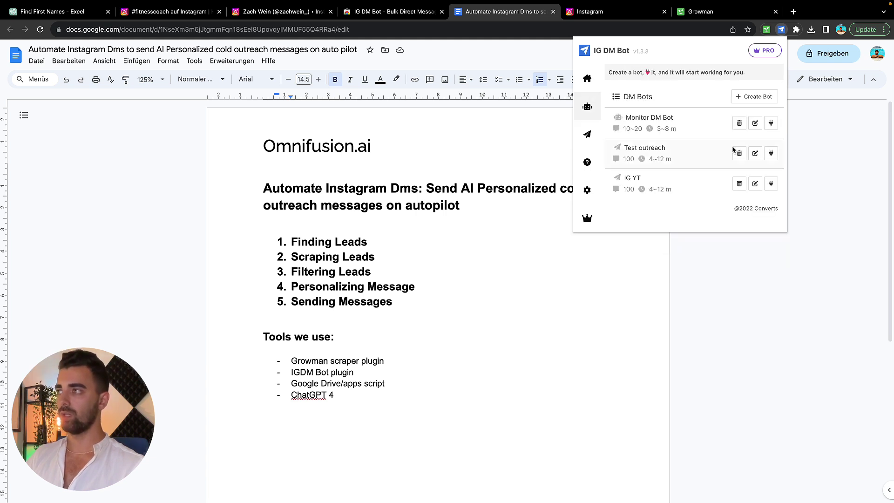
- Start the IG YT bot, check its new Instagram inbox tab, then return to the outreach document
{"action": "left_click", "coordinate": [772, 184]}
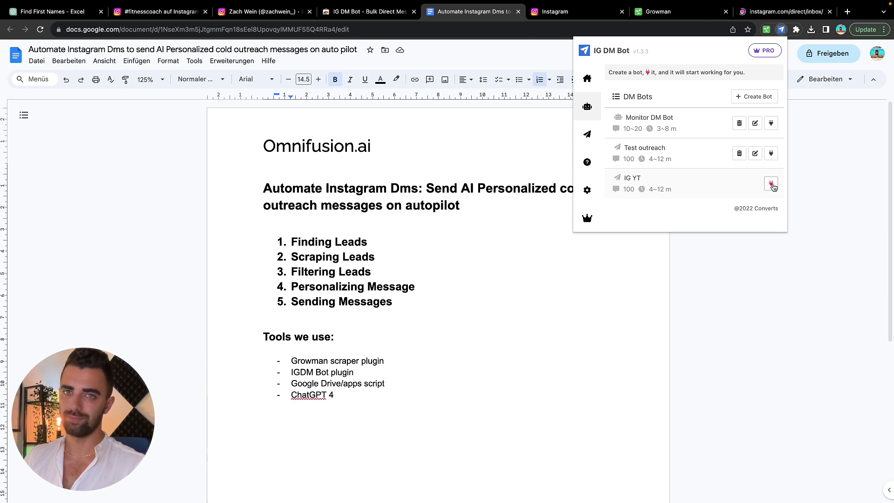
{"action": "left_click", "coordinate": [787, 12]}
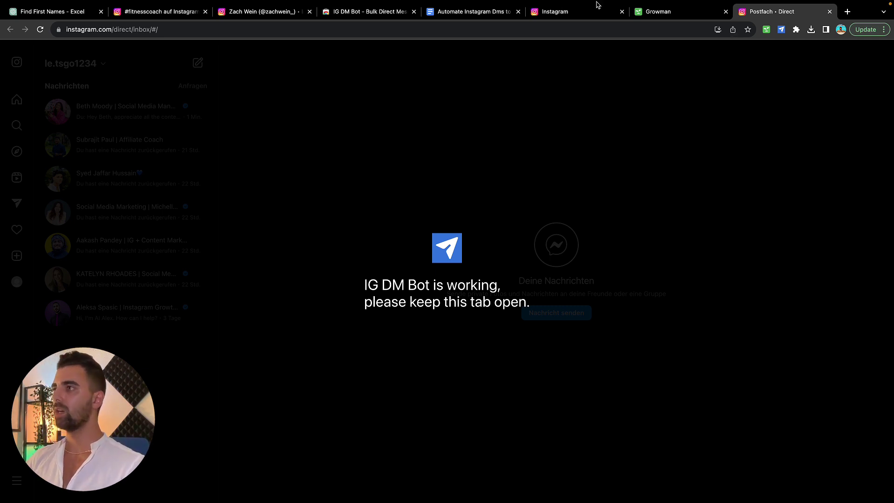
{"action": "left_click", "coordinate": [462, 13]}
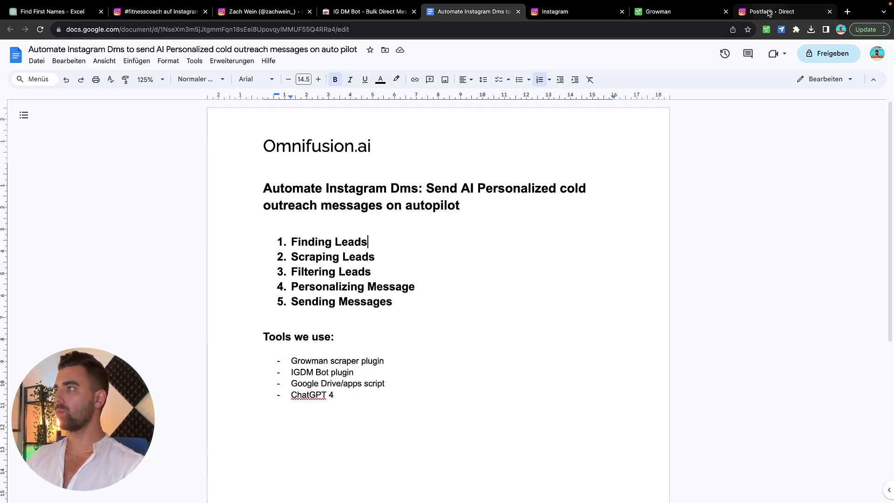
- Confirm IG YT shows Working on its 40 leads, then reopen the DM Bots list
{"action": "left_click", "coordinate": [782, 30]}
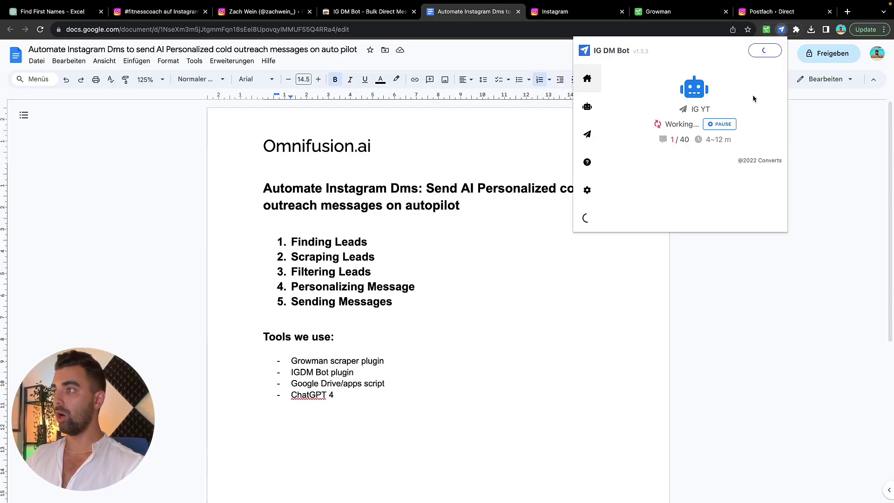
{"action": "left_click", "coordinate": [580, 110]}
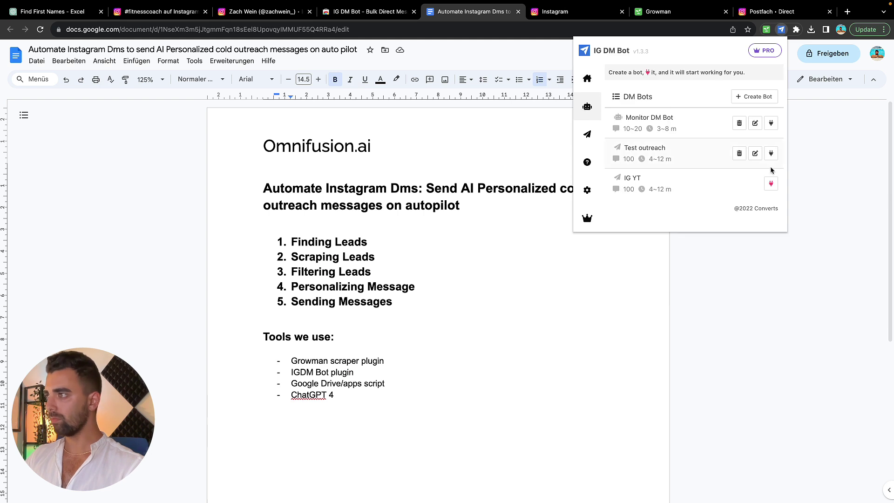